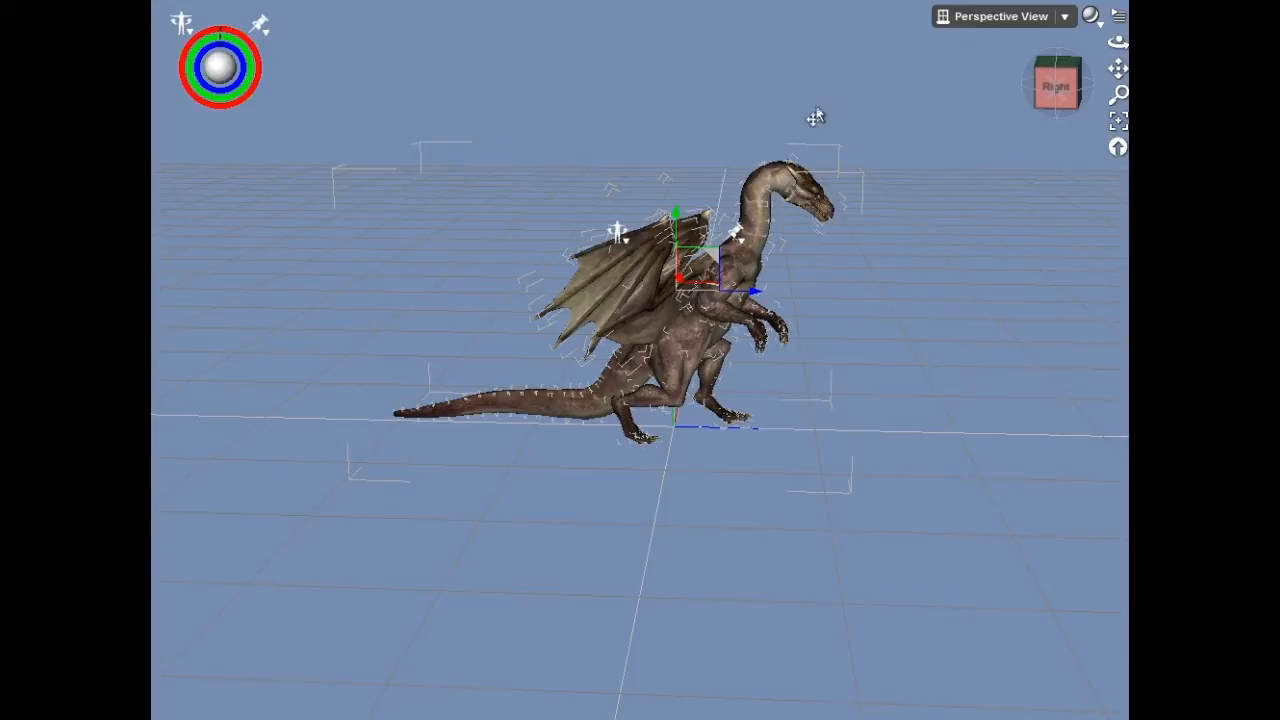
Examine the dragon's poses at different moments of the animation from the right side and from a front-right angle.
mouse_move(1056, 90)
mouse_down()
mouse_move(1008, 155)
mouse_move(1046, 138)
mouse_move(1058, 99)
mouse_up()
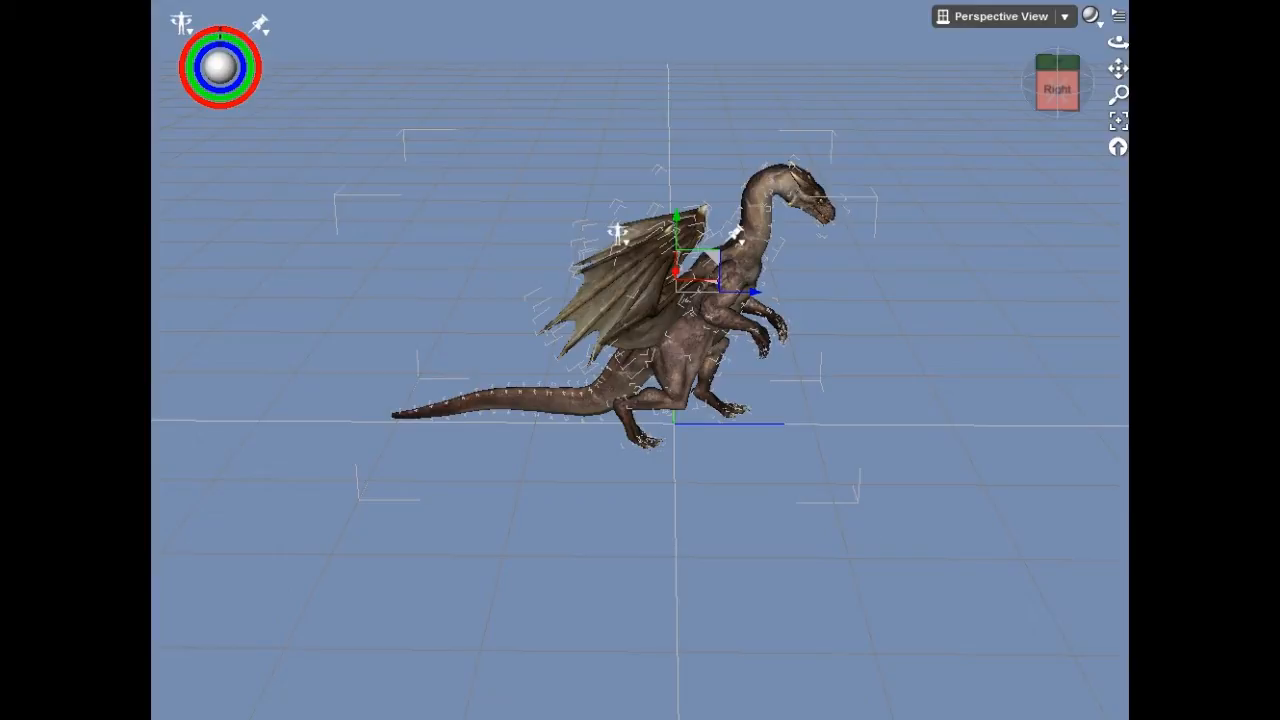
drag(1118, 67, 1118, 167)
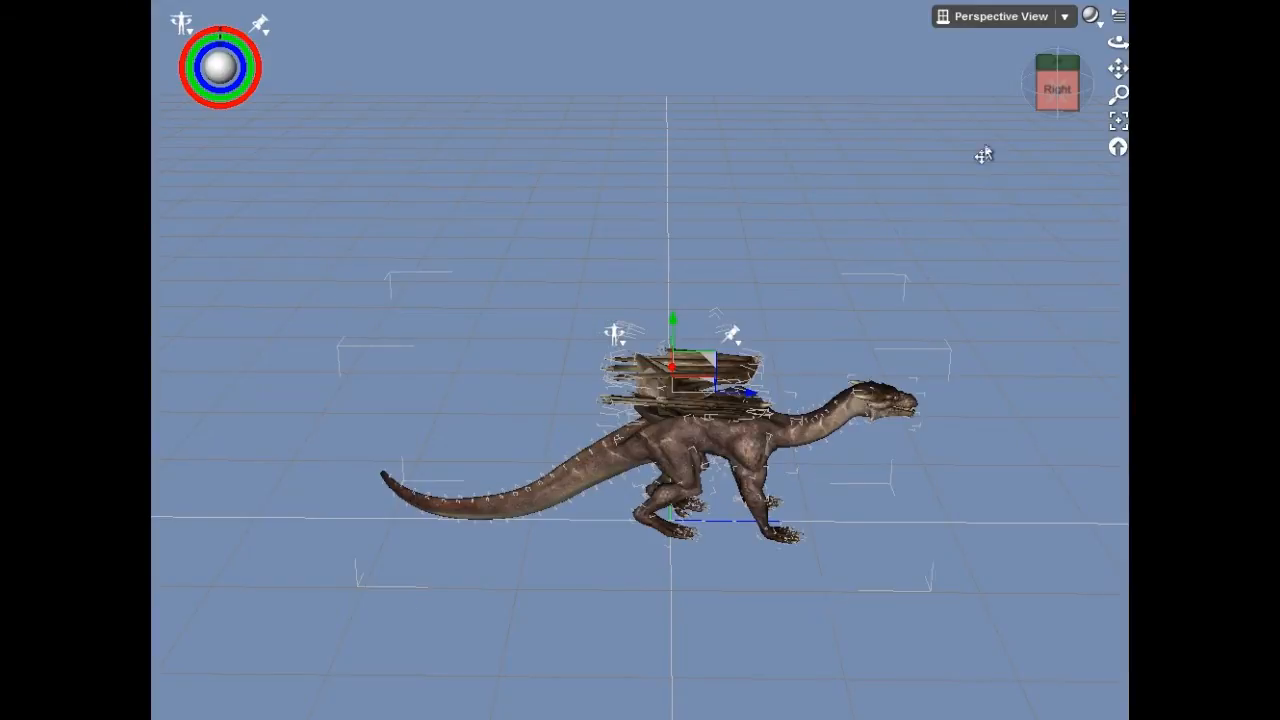
mouse_move(1061, 87)
mouse_down()
mouse_move(1053, 79)
mouse_move(1054, 107)
mouse_up()
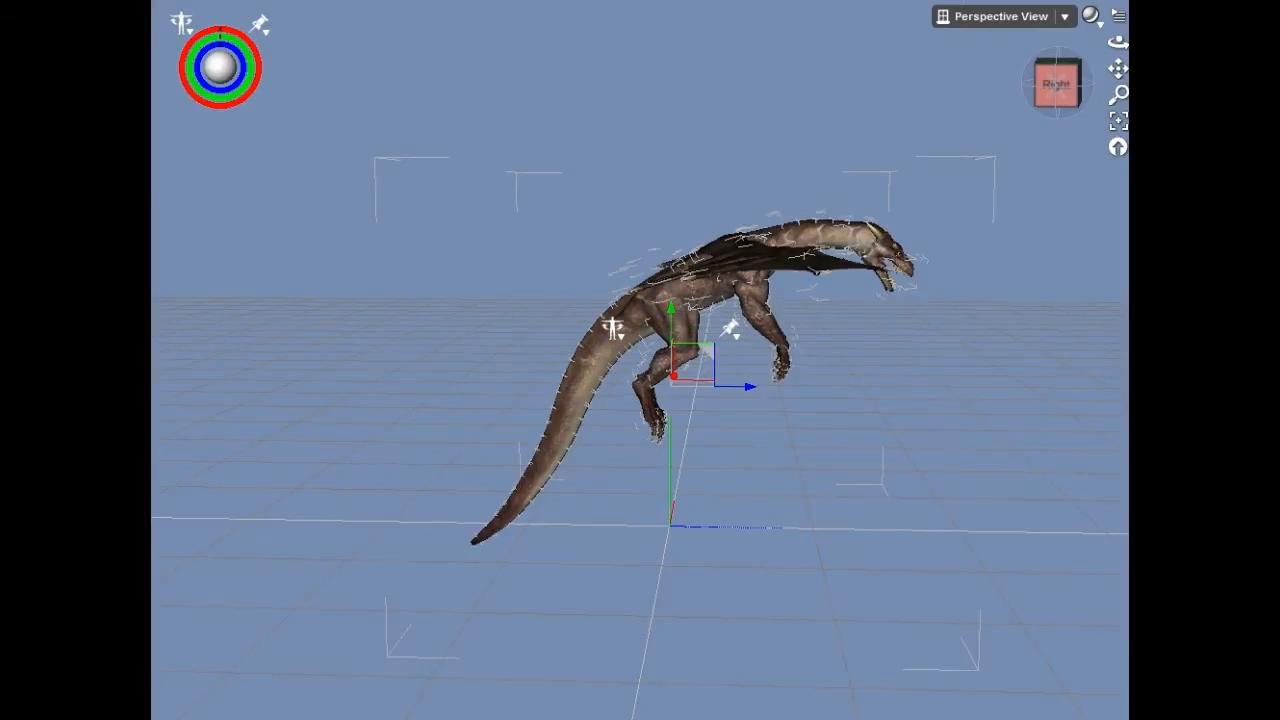
drag(1118, 42, 1070, 45)
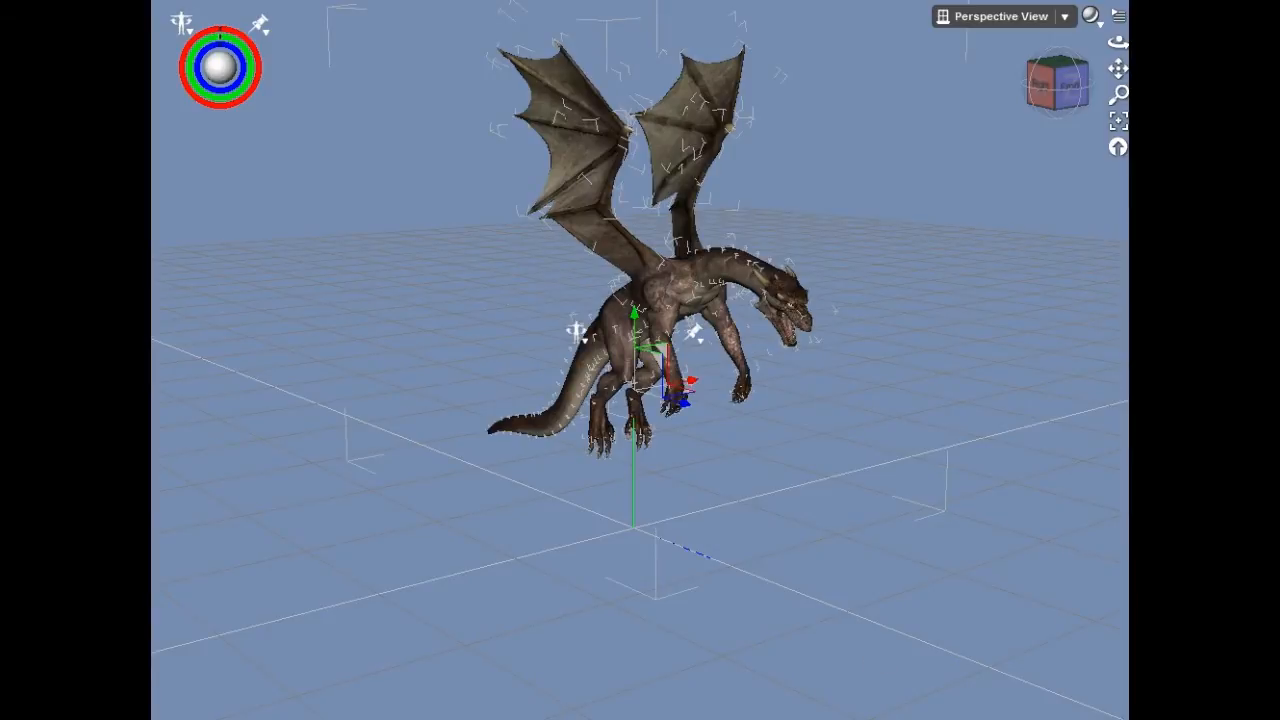
click(1042, 92)
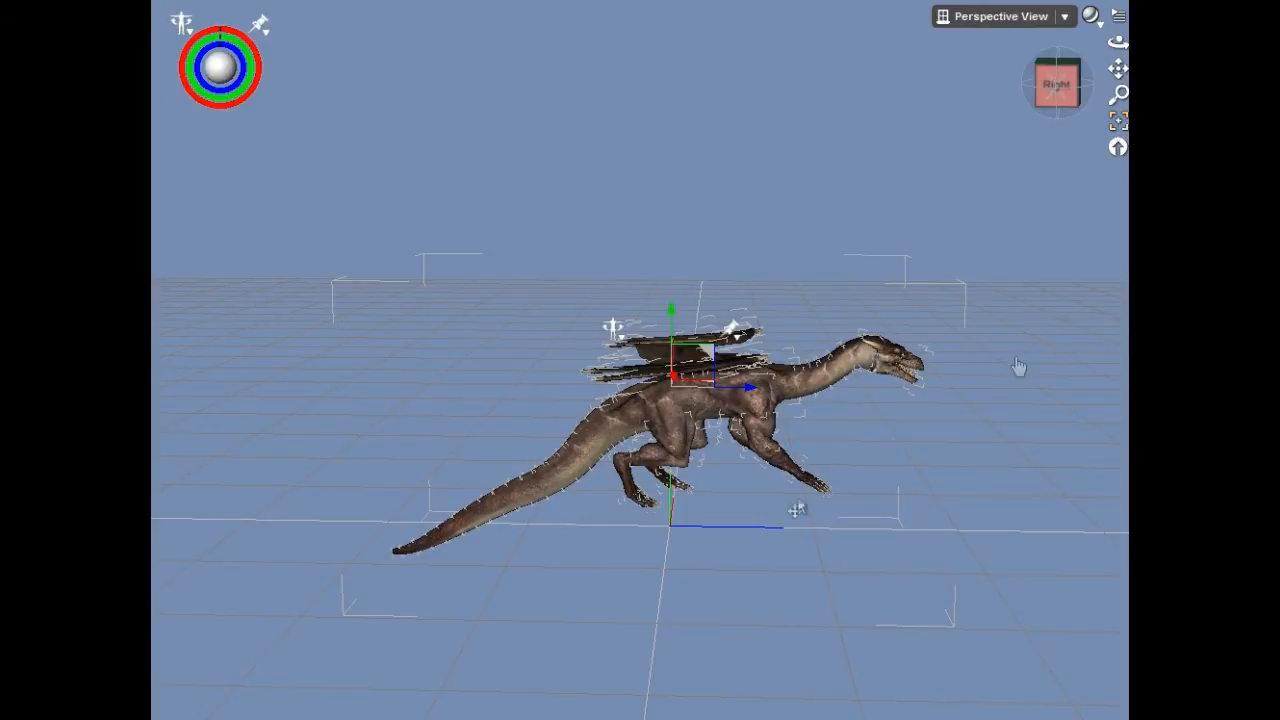
Rotate the dragon's left hind foot down to ground level, working from a close, low side view.
scroll(697, 526, up, 4)
scroll(698, 530, up, 2)
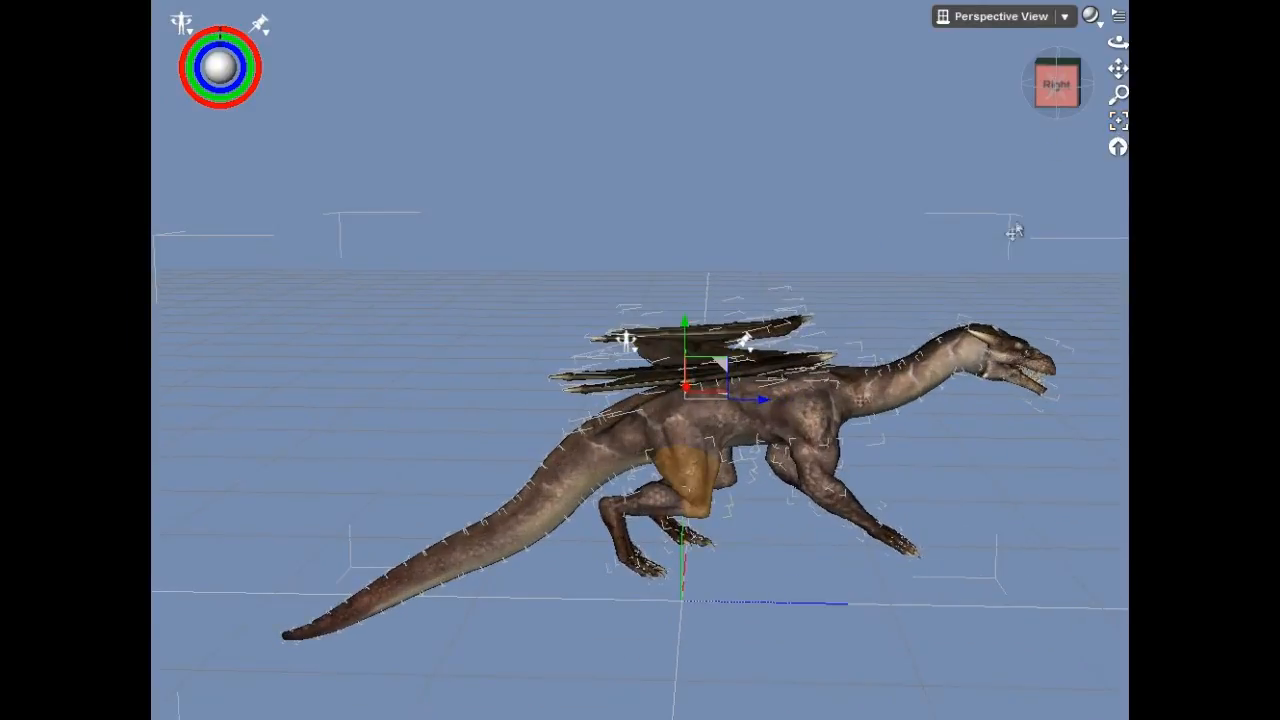
drag(1063, 93, 1063, 68)
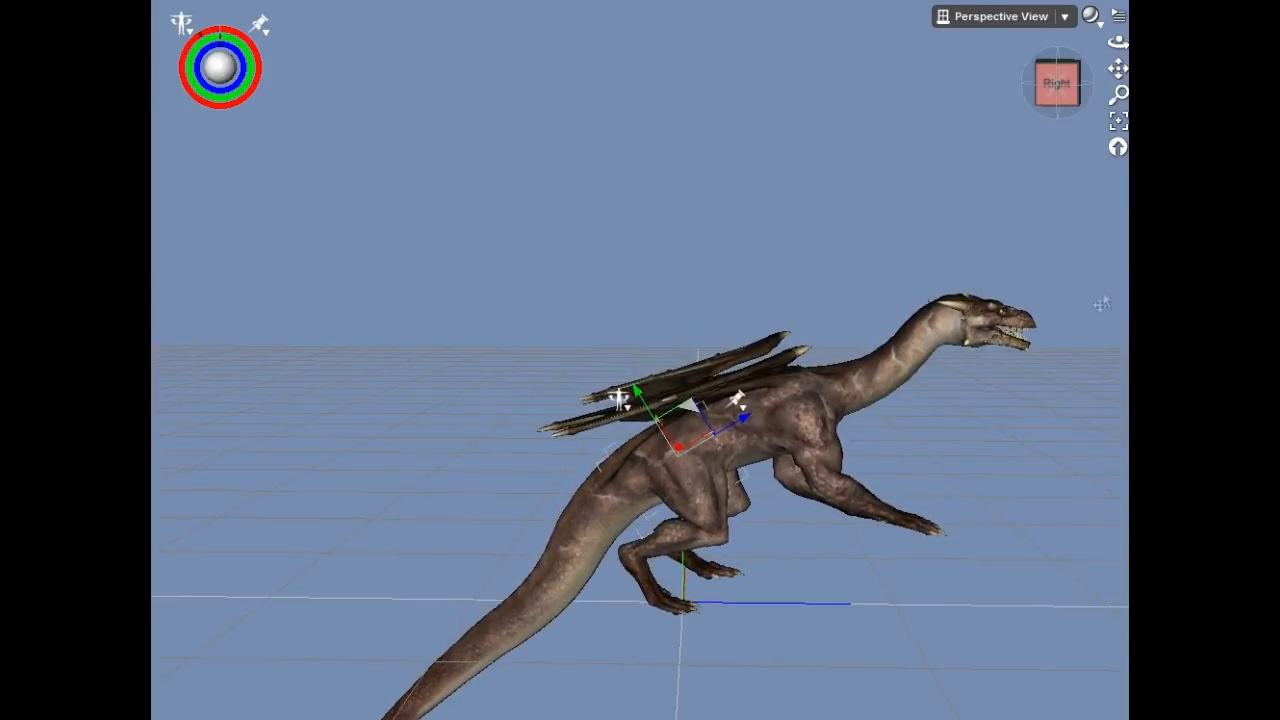
drag(1118, 43, 1121, 21)
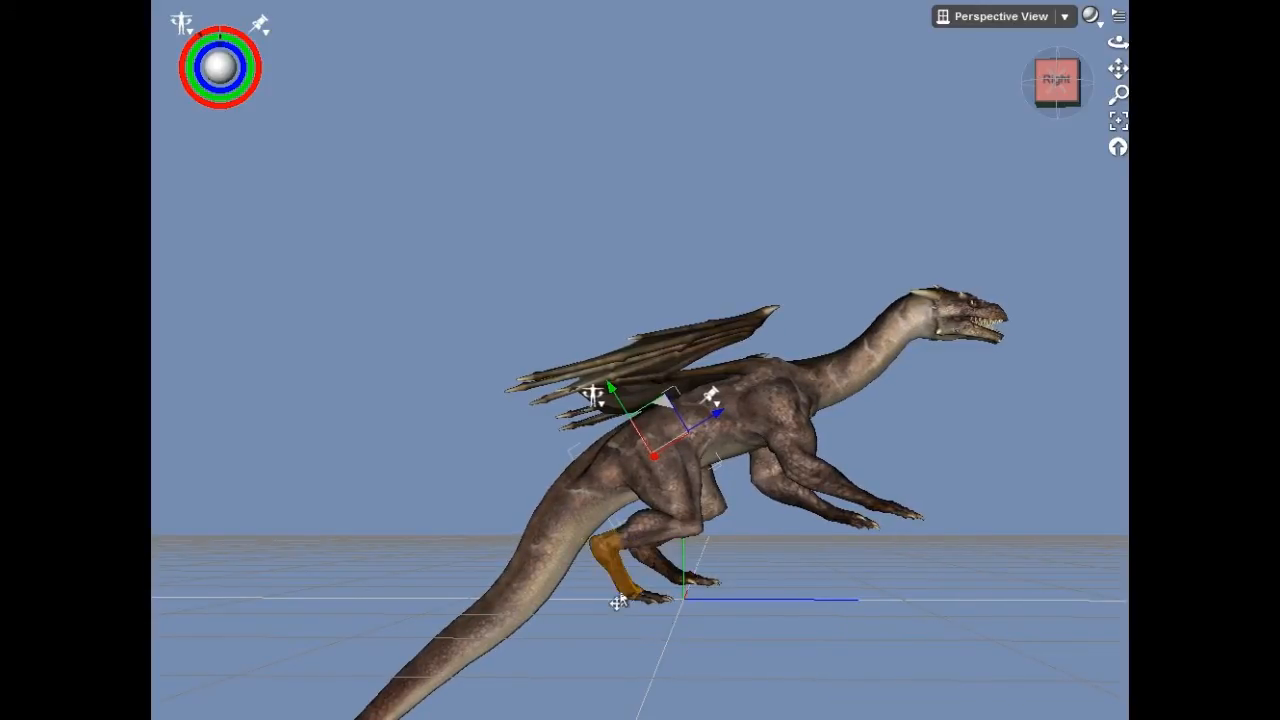
drag(619, 598, 668, 586)
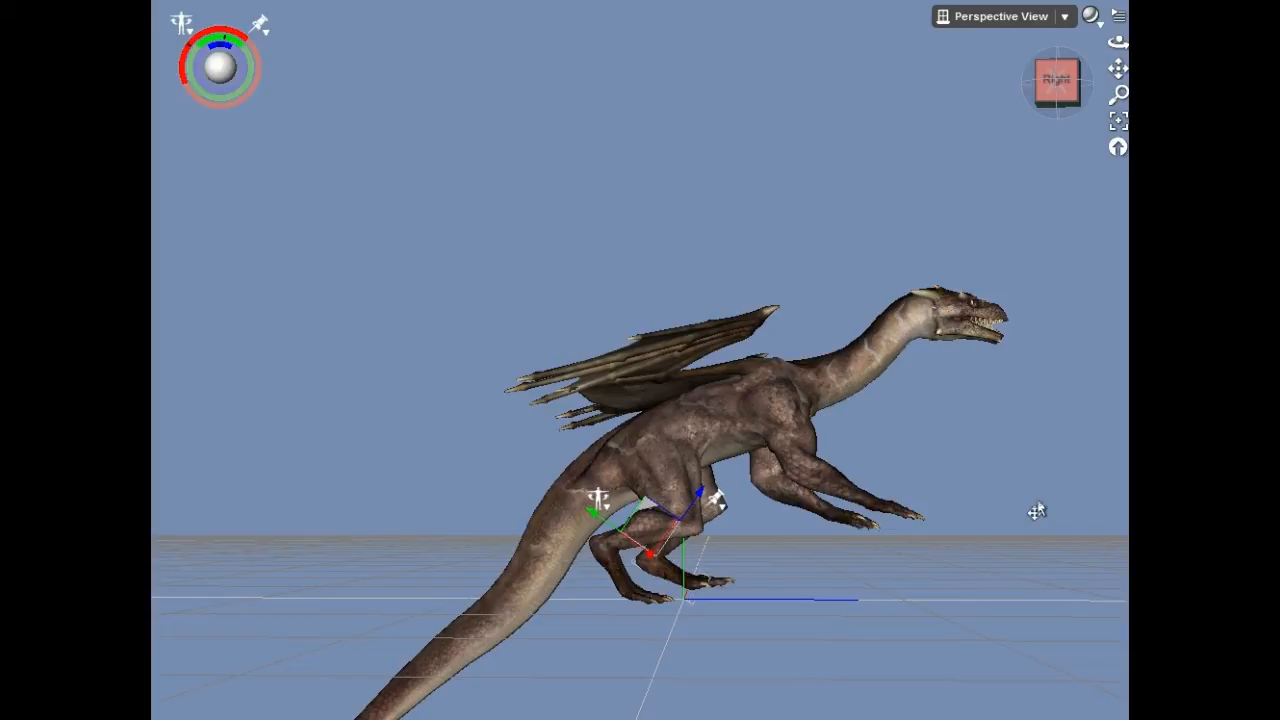
drag(690, 602, 684, 606)
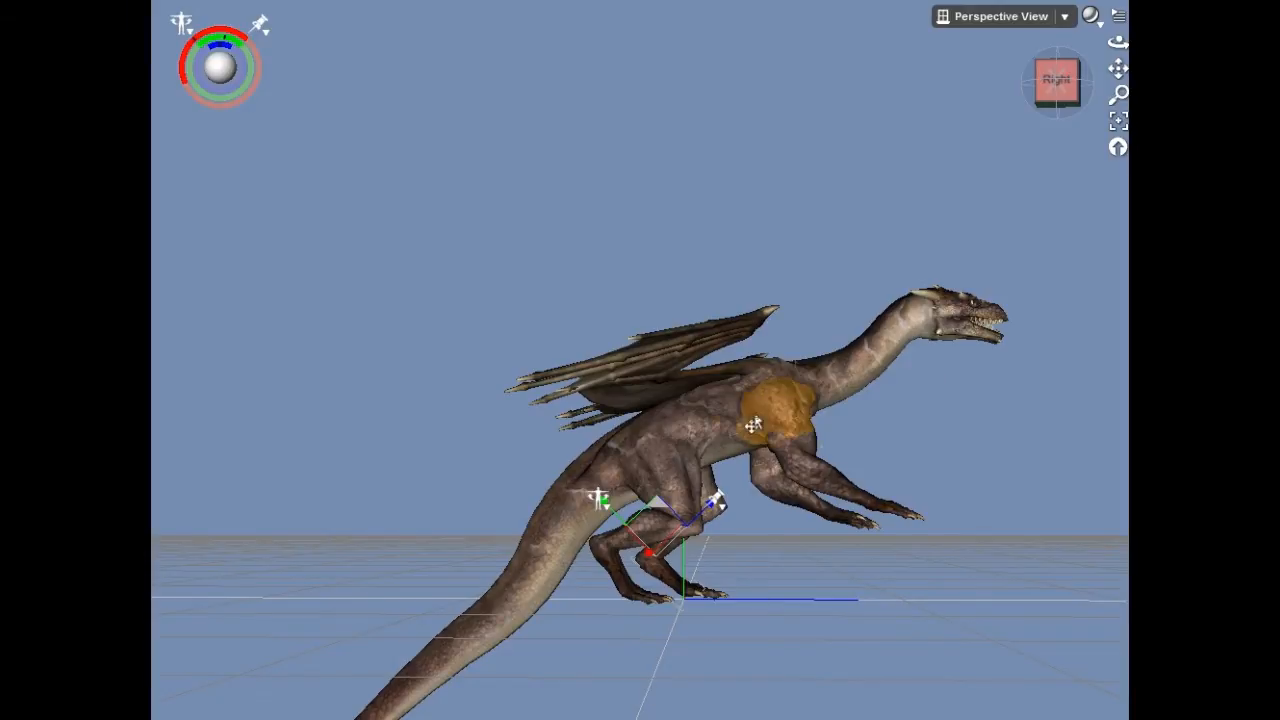
Bend the dragon's abdomen and chest upward to raise the front of the body into a rearing pose.
click(701, 451)
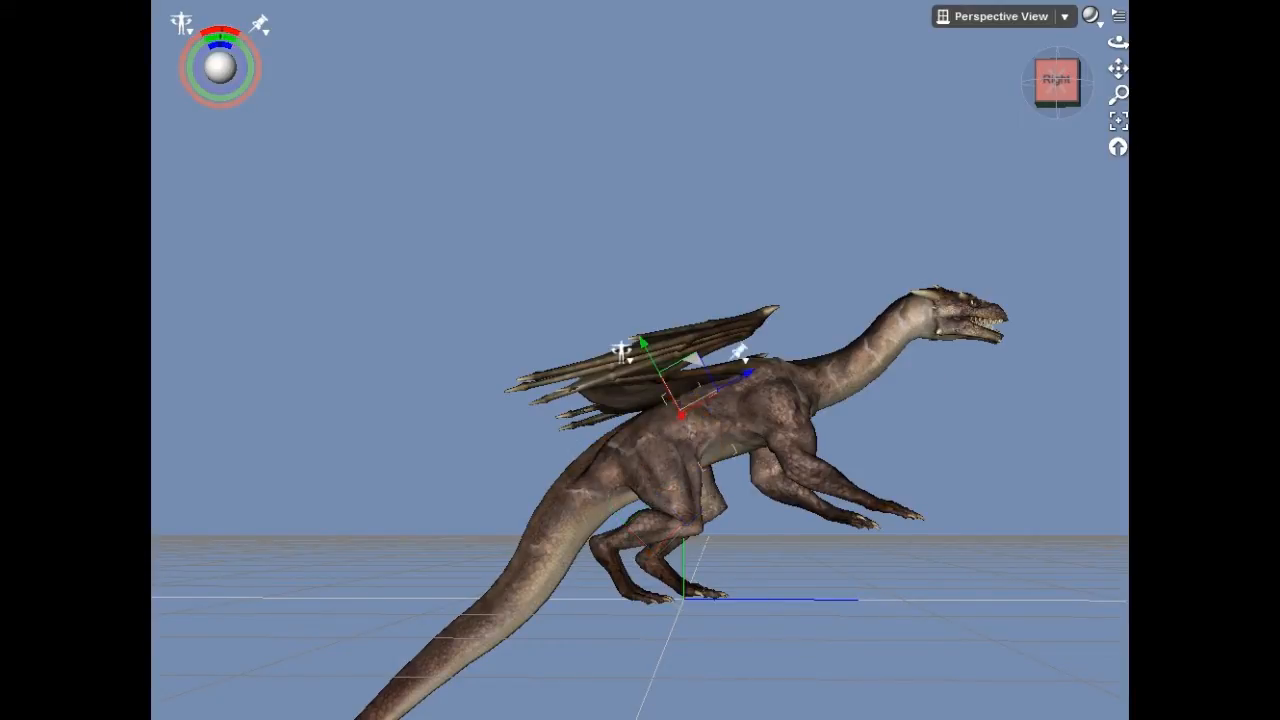
drag(735, 450, 741, 438)
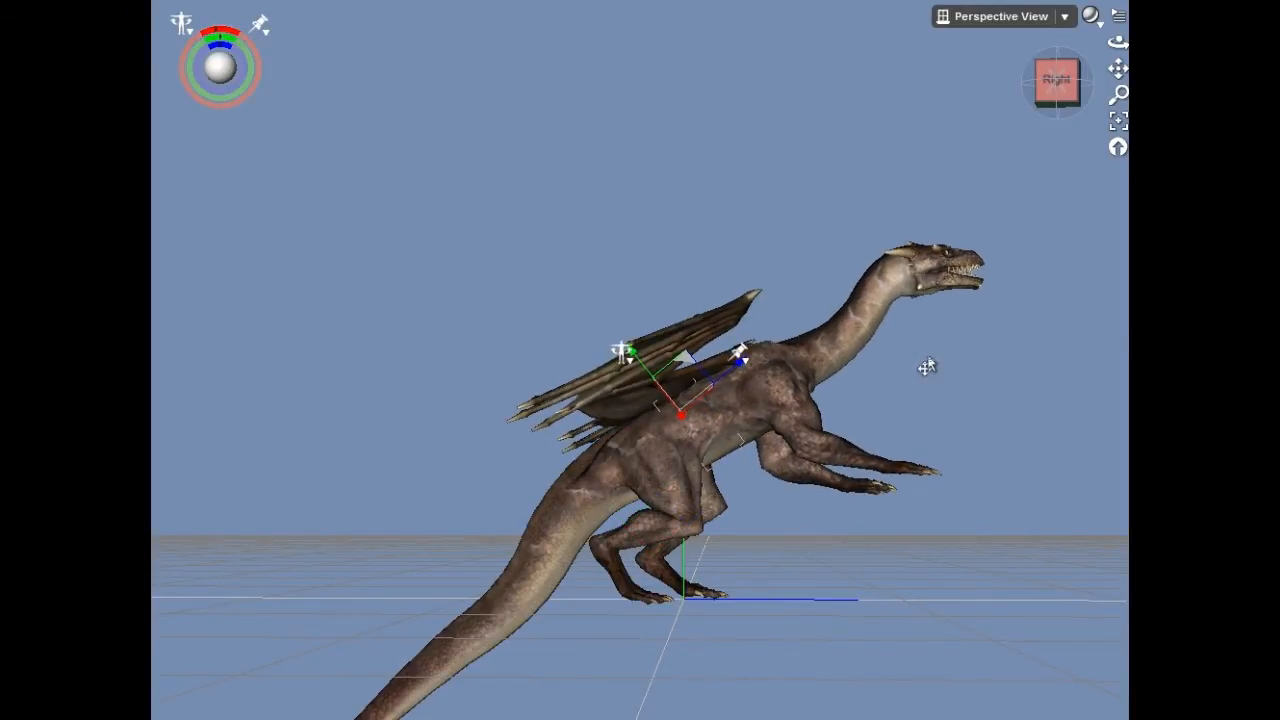
click(759, 437)
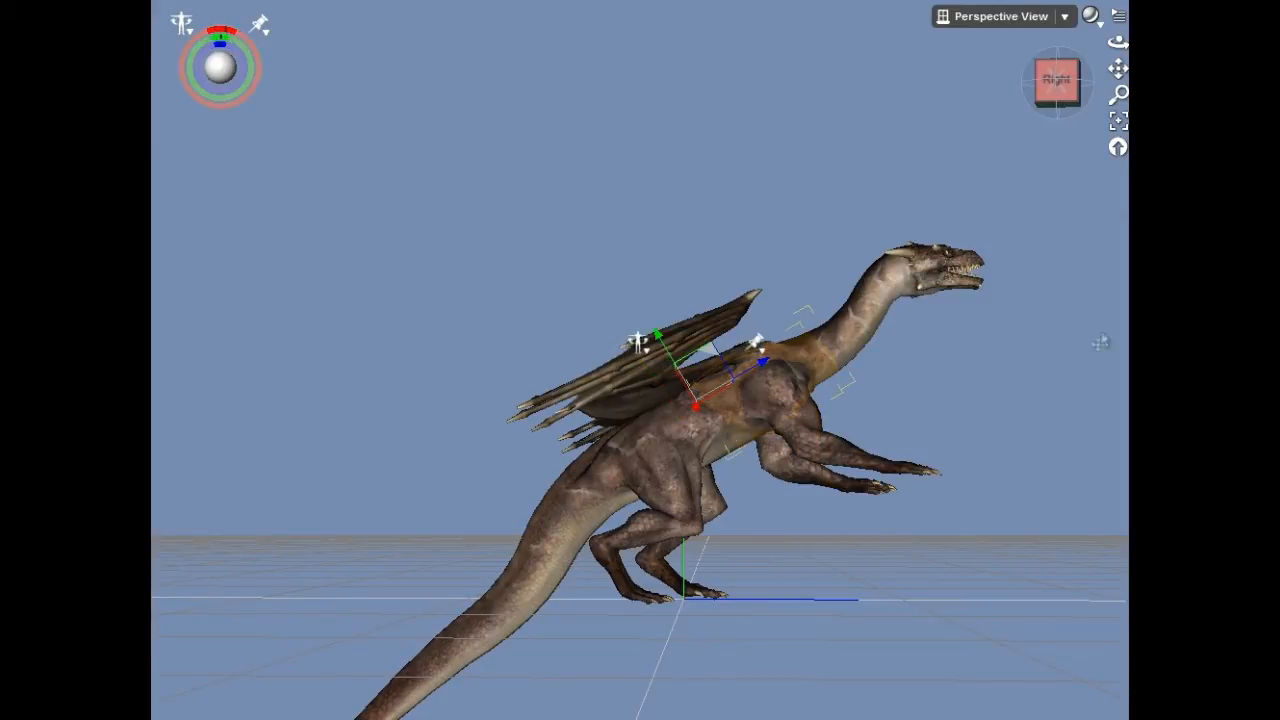
drag(735, 379, 729, 374)
Fold both front legs upward in front of the chest and adjust the right and left forearms.
drag(894, 449, 865, 438)
drag(1067, 97, 903, 104)
drag(436, 474, 428, 434)
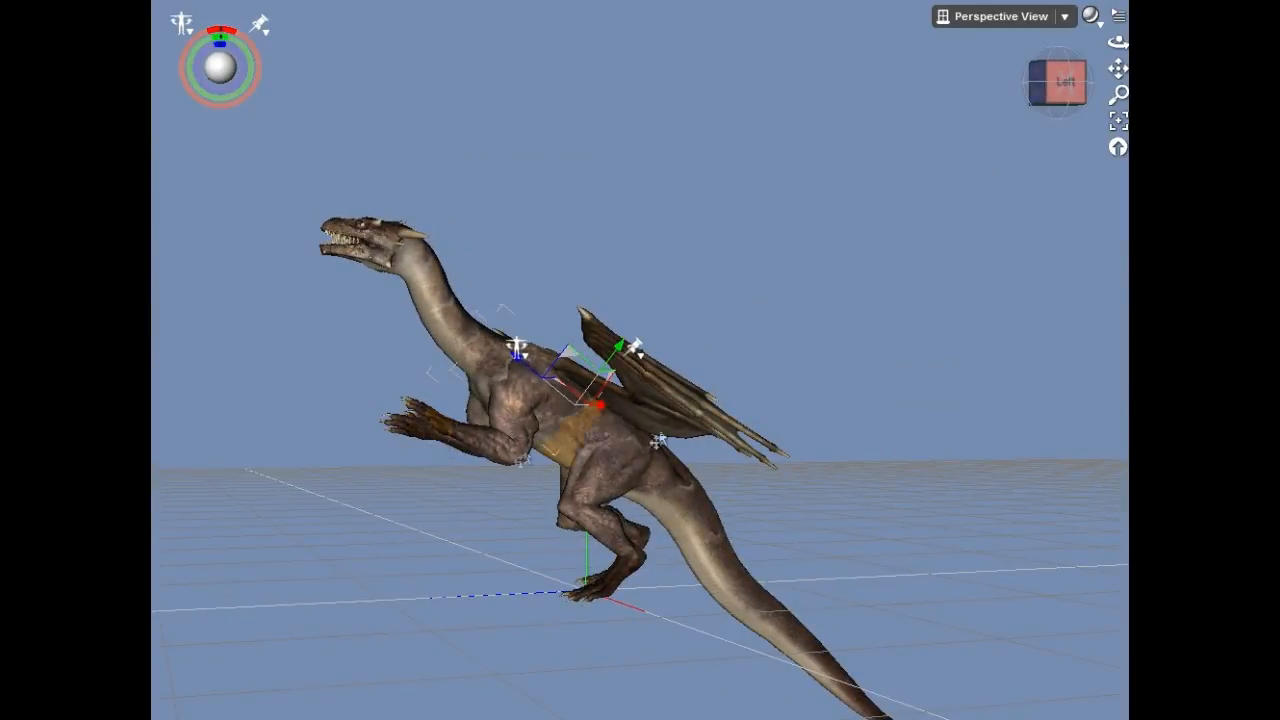
drag(1057, 88, 840, 367)
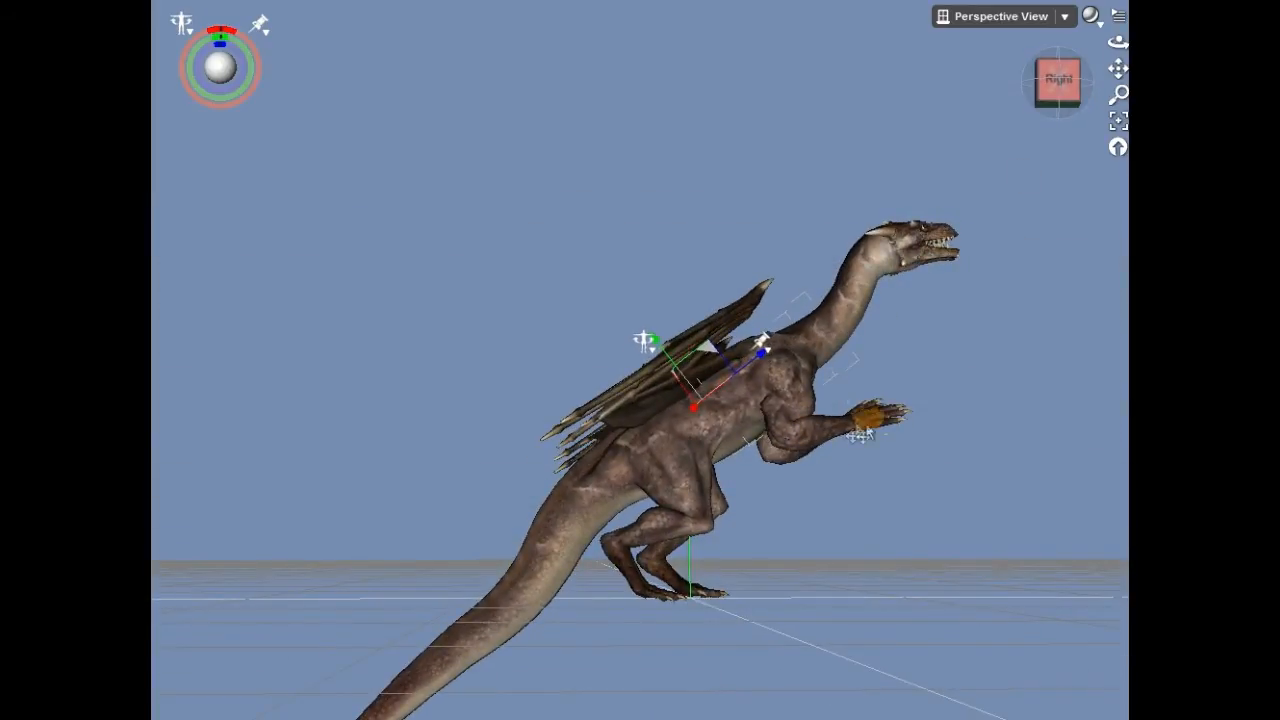
click(867, 427)
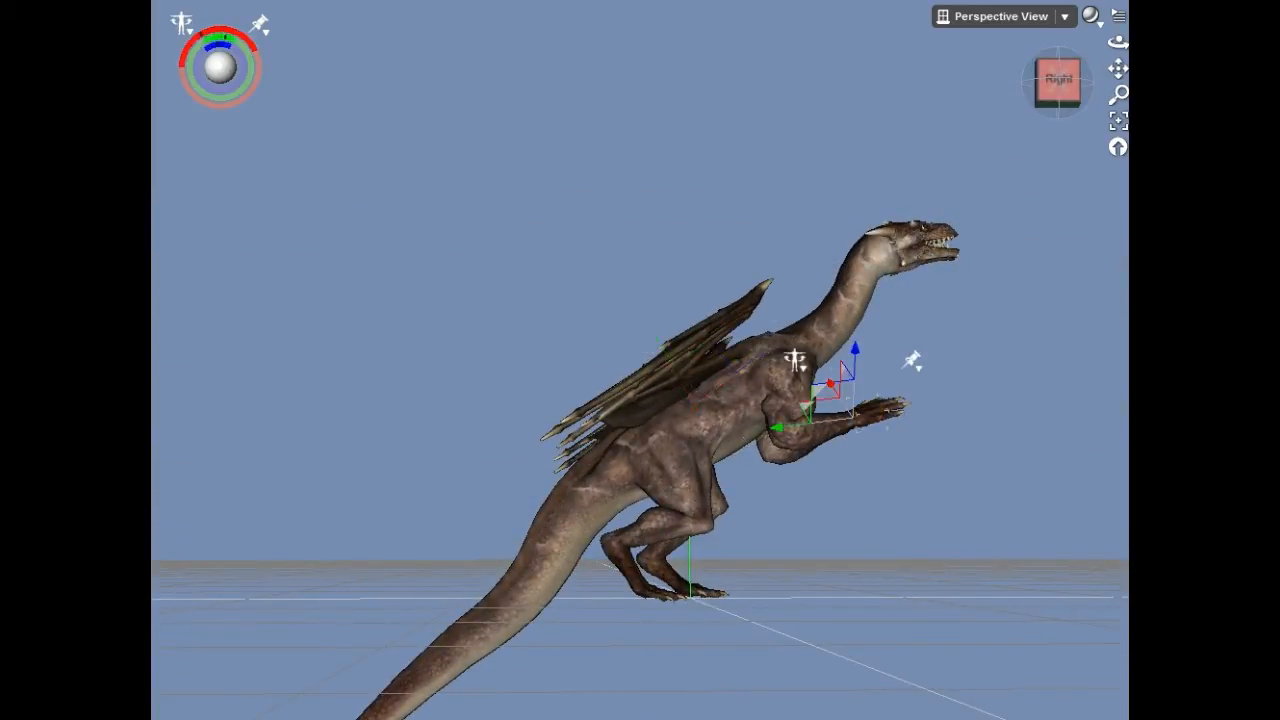
drag(1058, 82, 1052, 100)
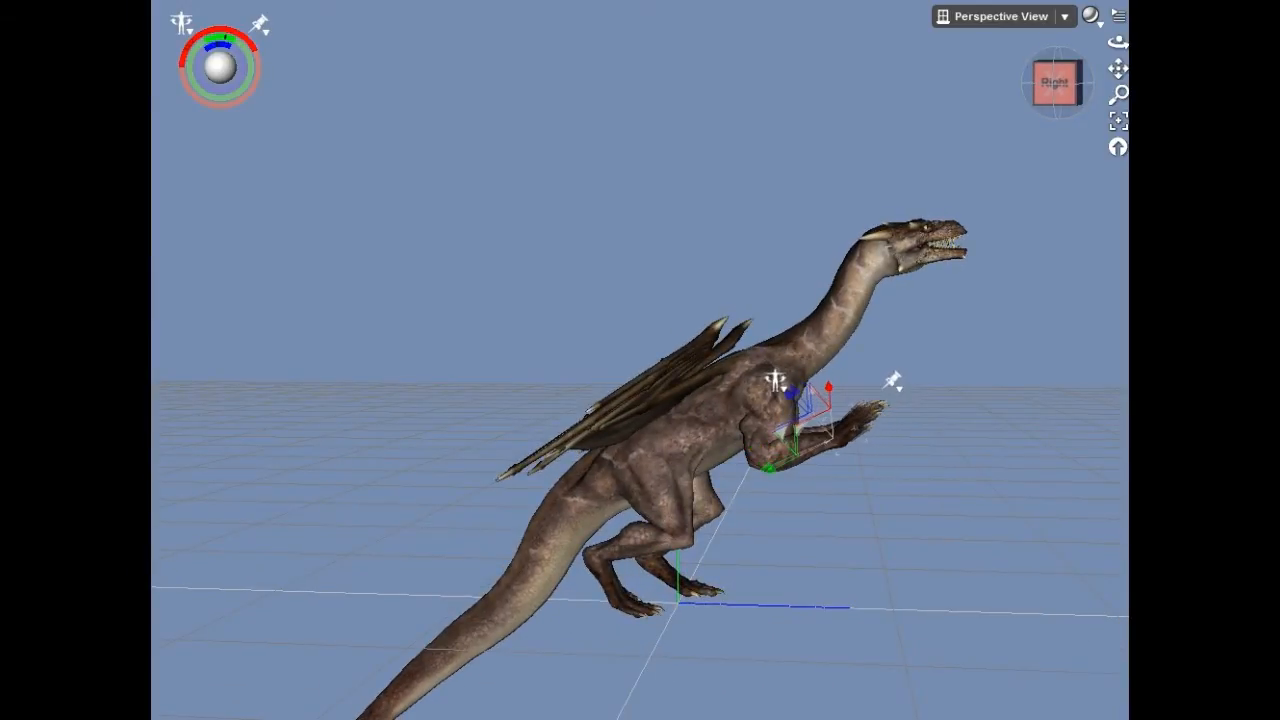
drag(1059, 83, 1040, 82)
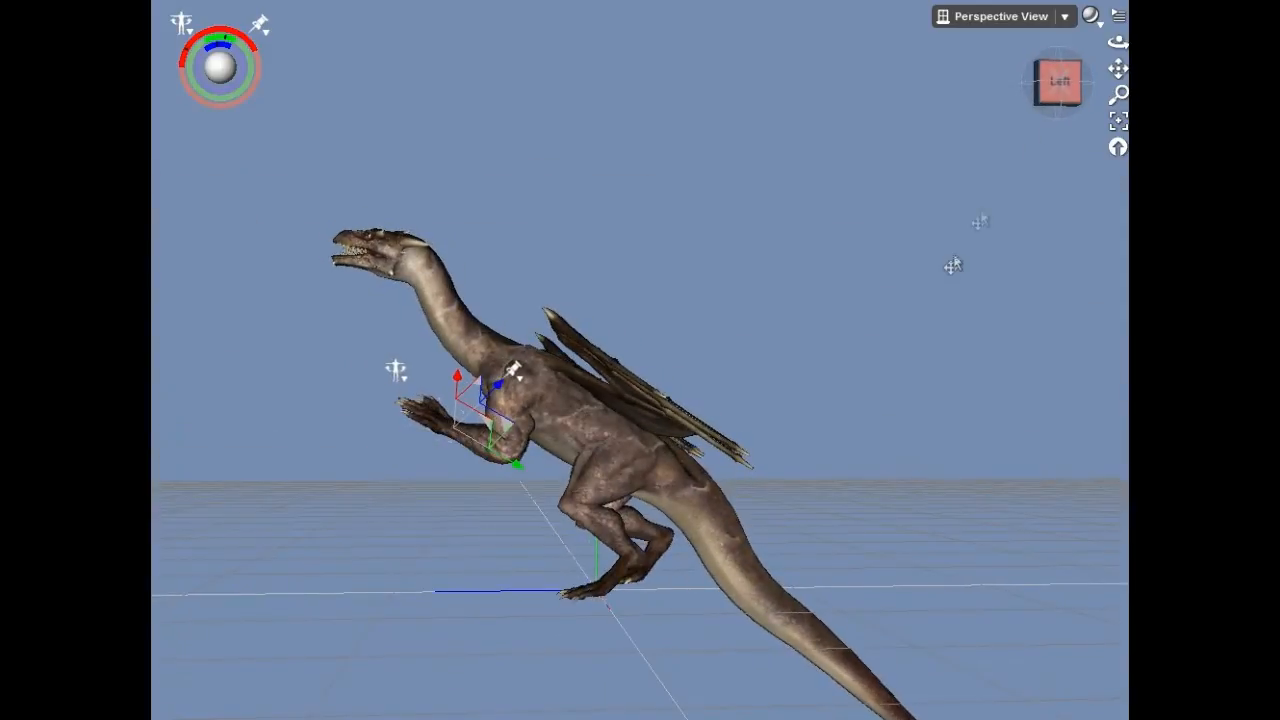
click(425, 428)
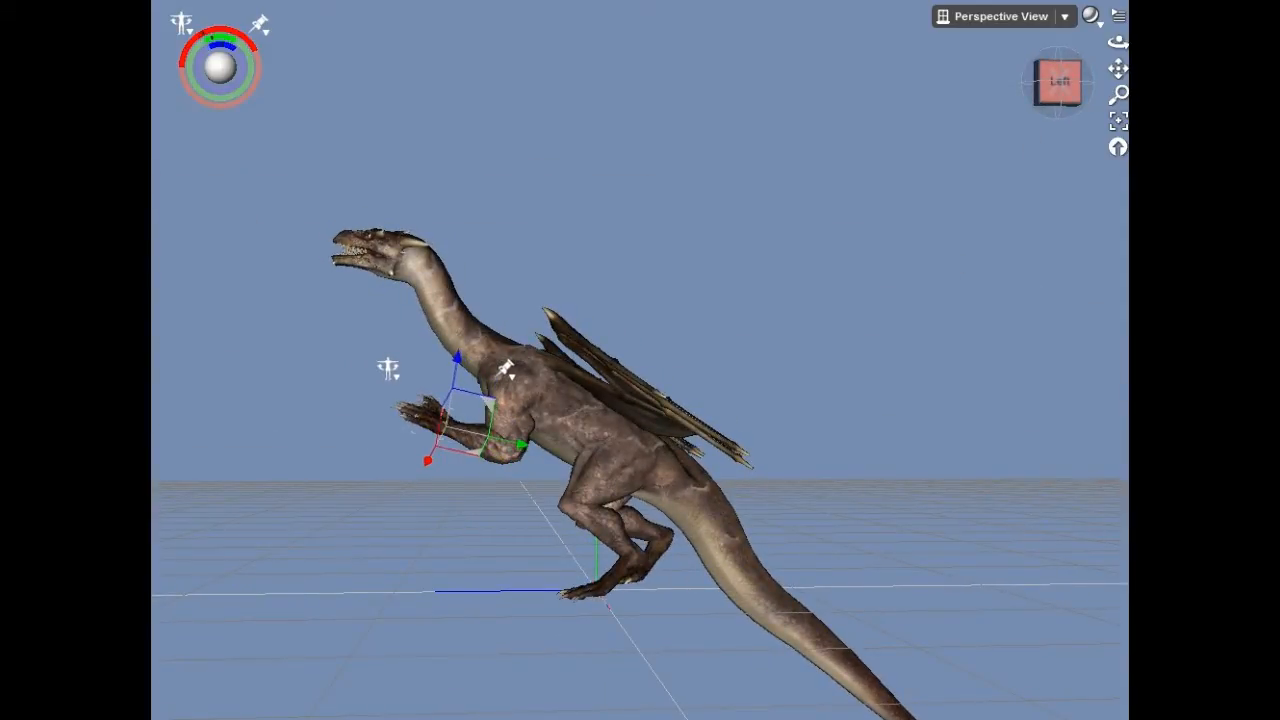
Extend the right hind leg downward in the airborne pose and tilt its foot so the toes point down.
mouse_move(1060, 94)
mouse_down()
mouse_move(1096, 103)
mouse_move(1061, 98)
mouse_up()
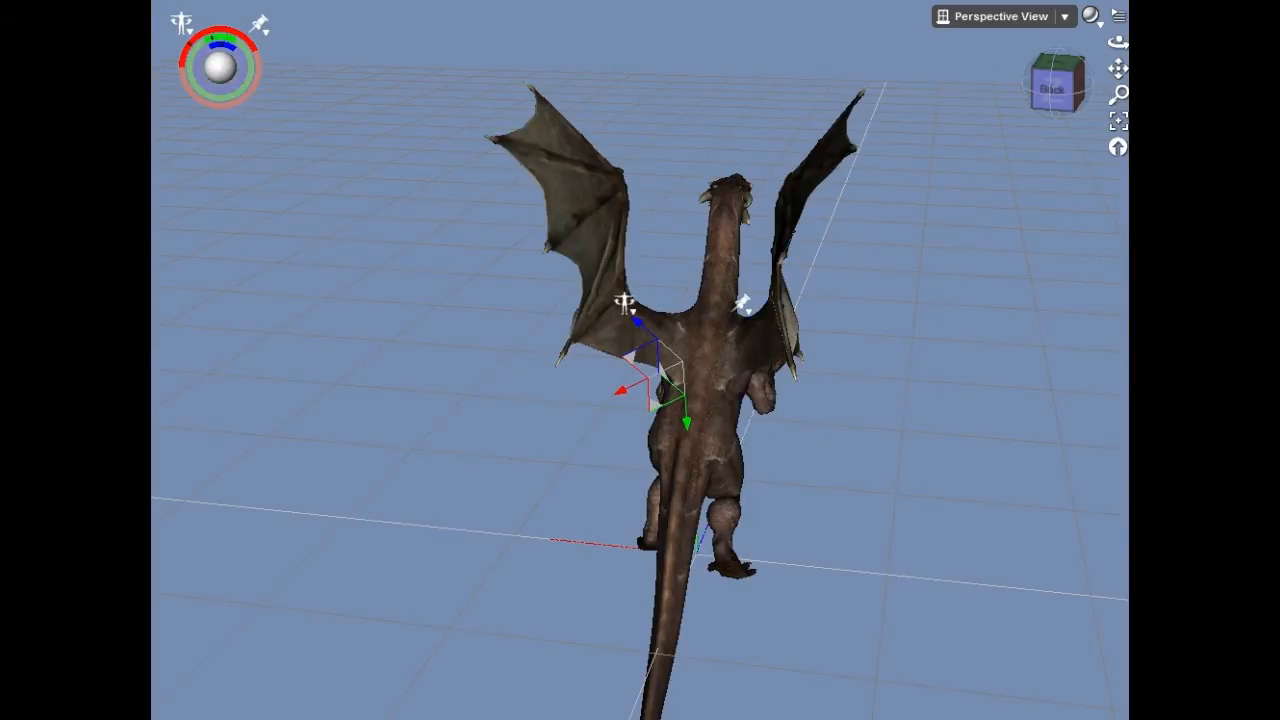
drag(1057, 92, 988, 72)
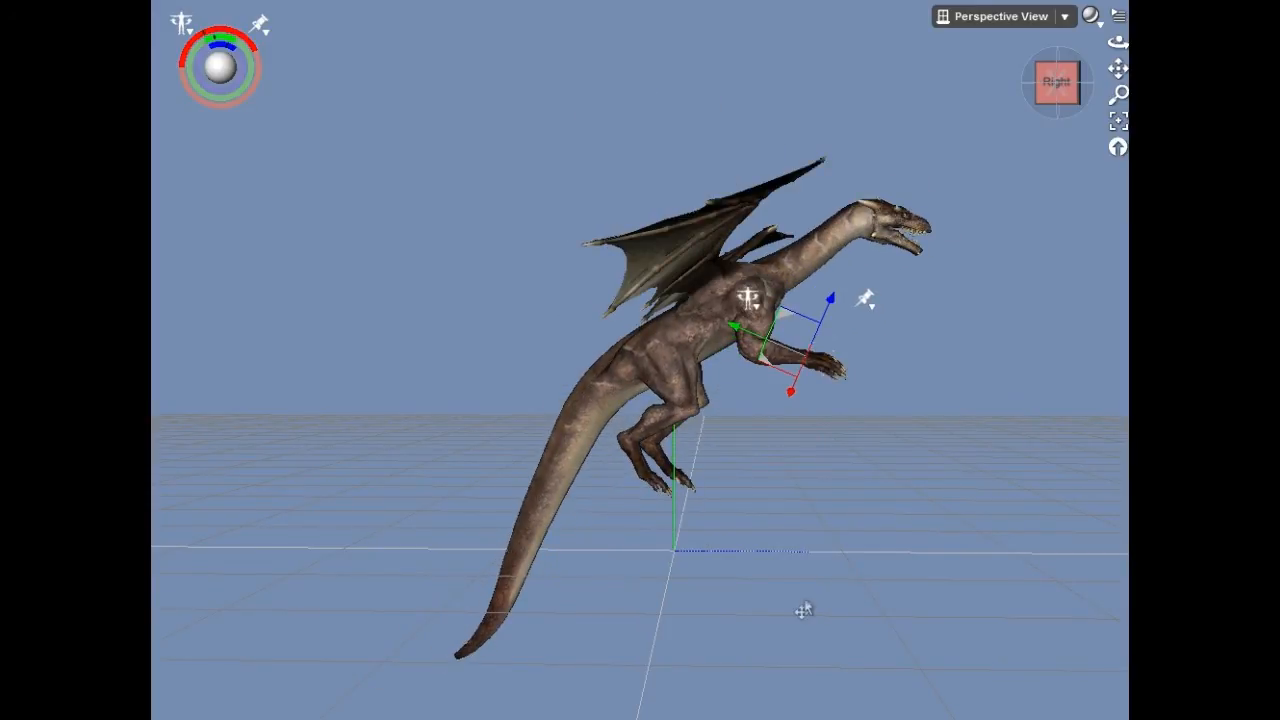
drag(634, 481, 646, 498)
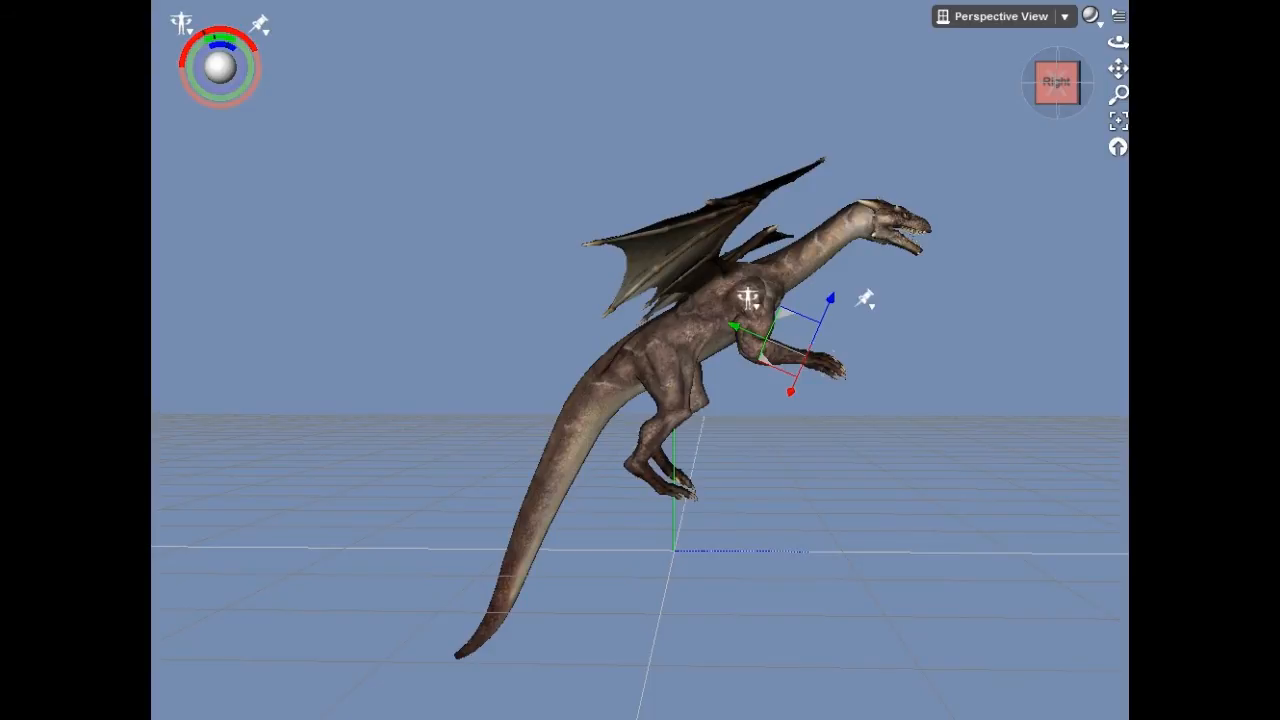
click(656, 470)
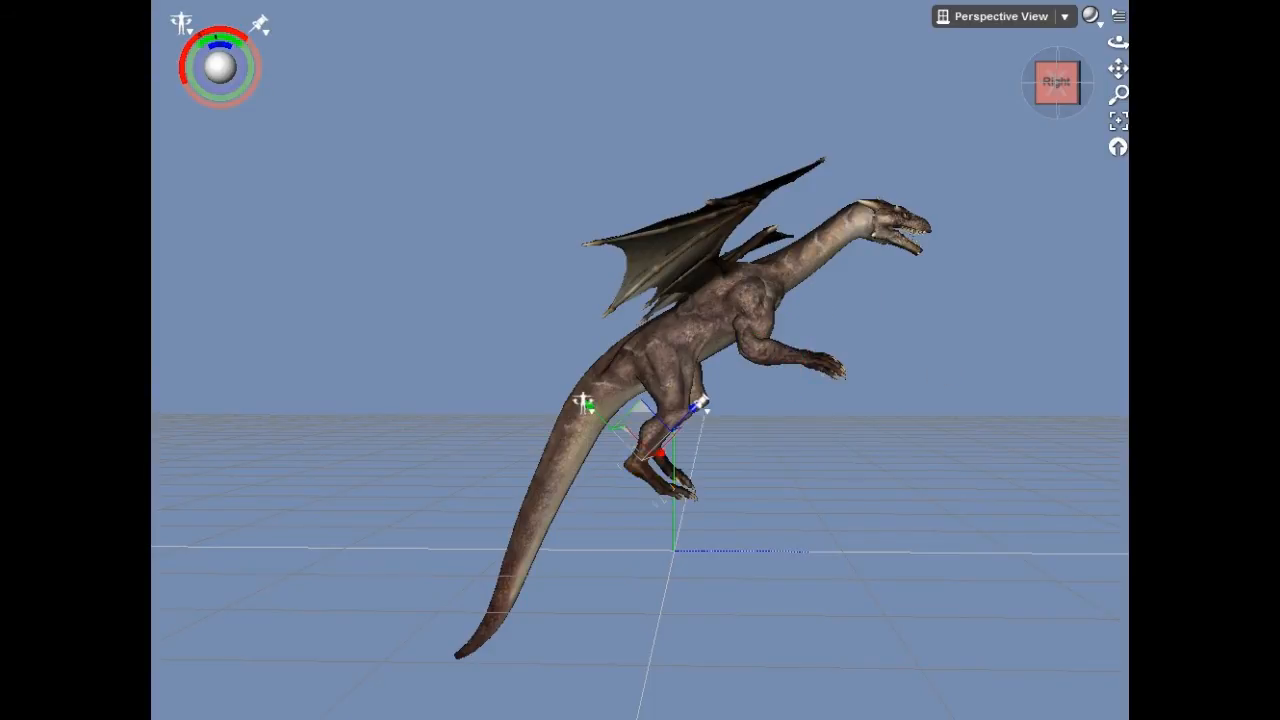
drag(690, 494, 675, 513)
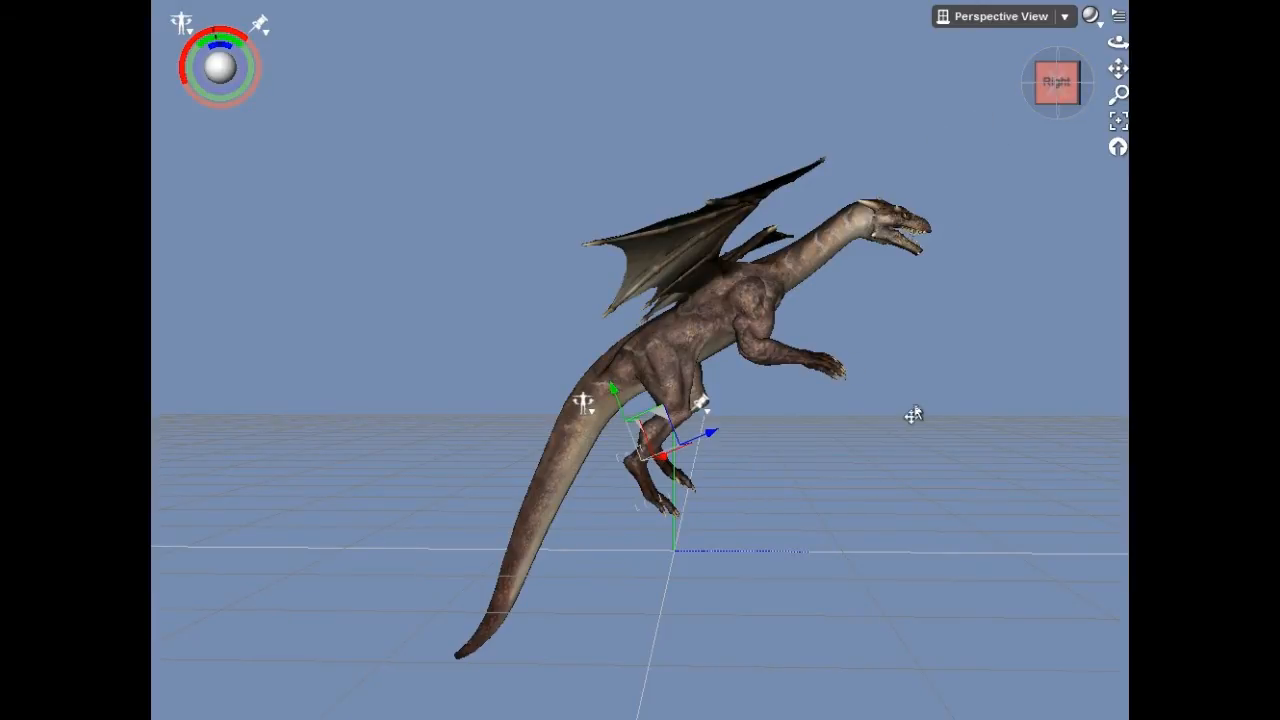
Swing the left hind foot slightly forward in the airborne pose, viewing the dragon from its left side.
drag(1064, 90, 900, 72)
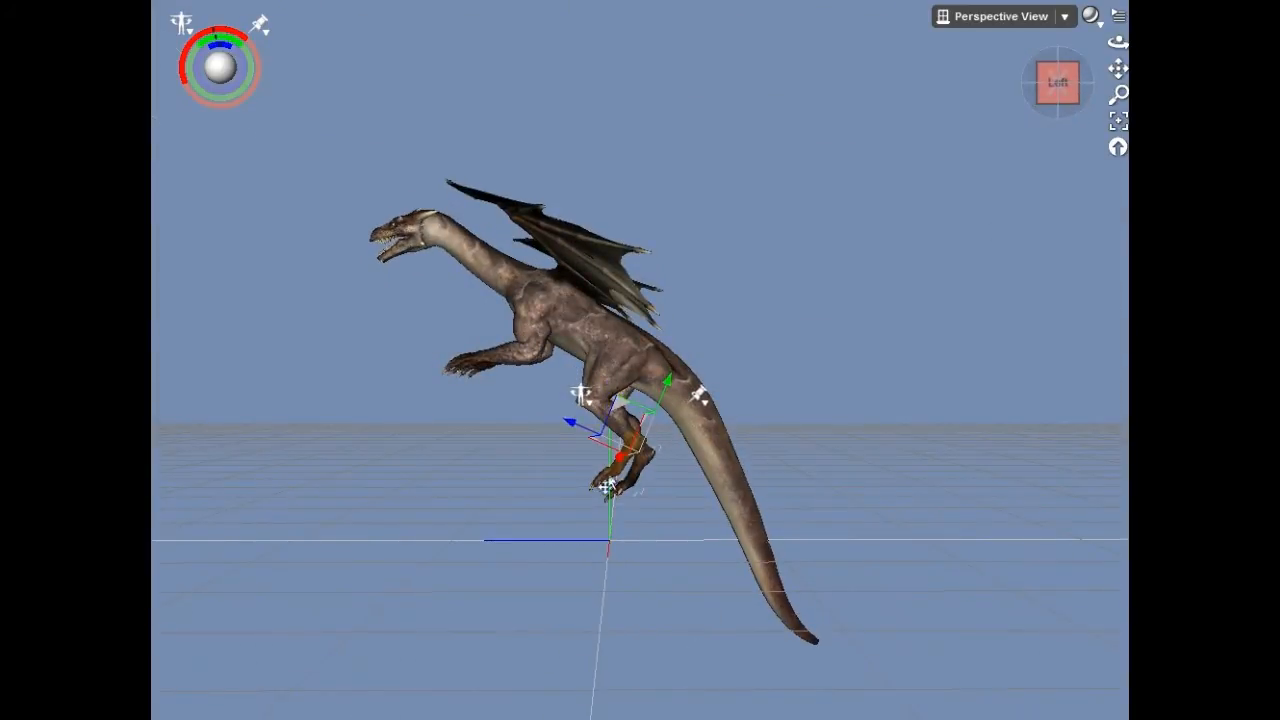
drag(611, 482, 603, 493)
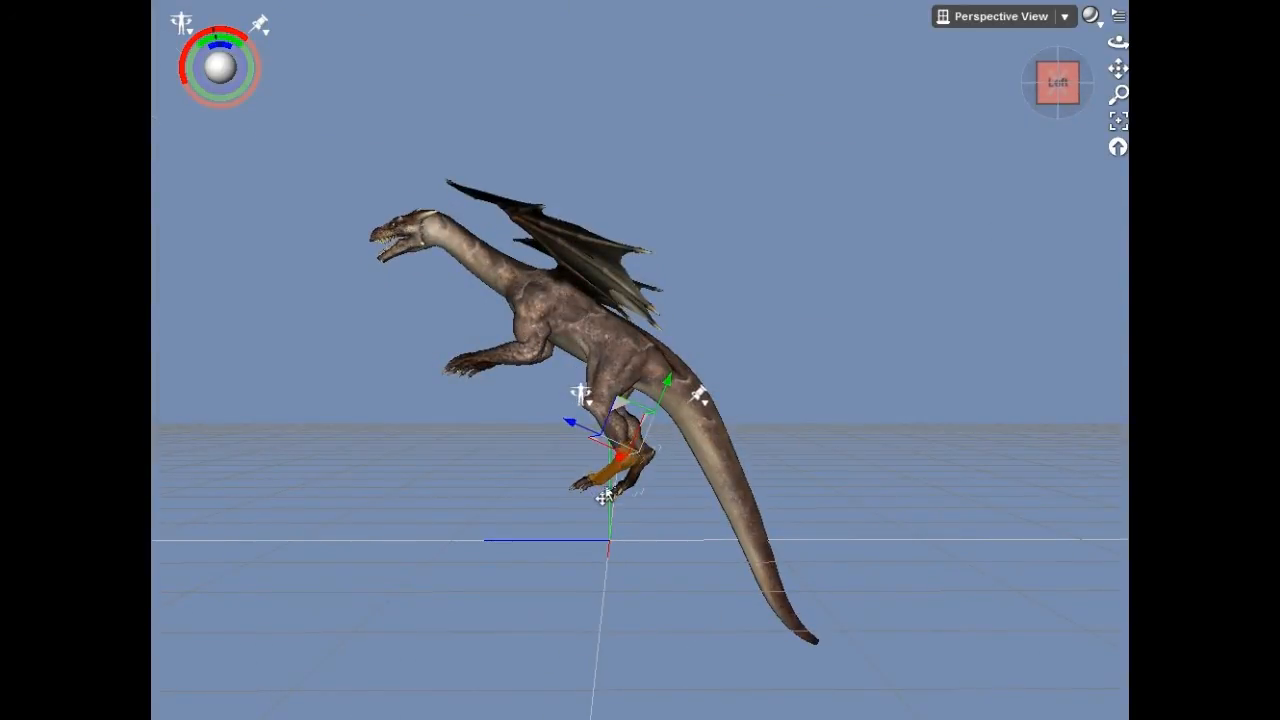
click(613, 489)
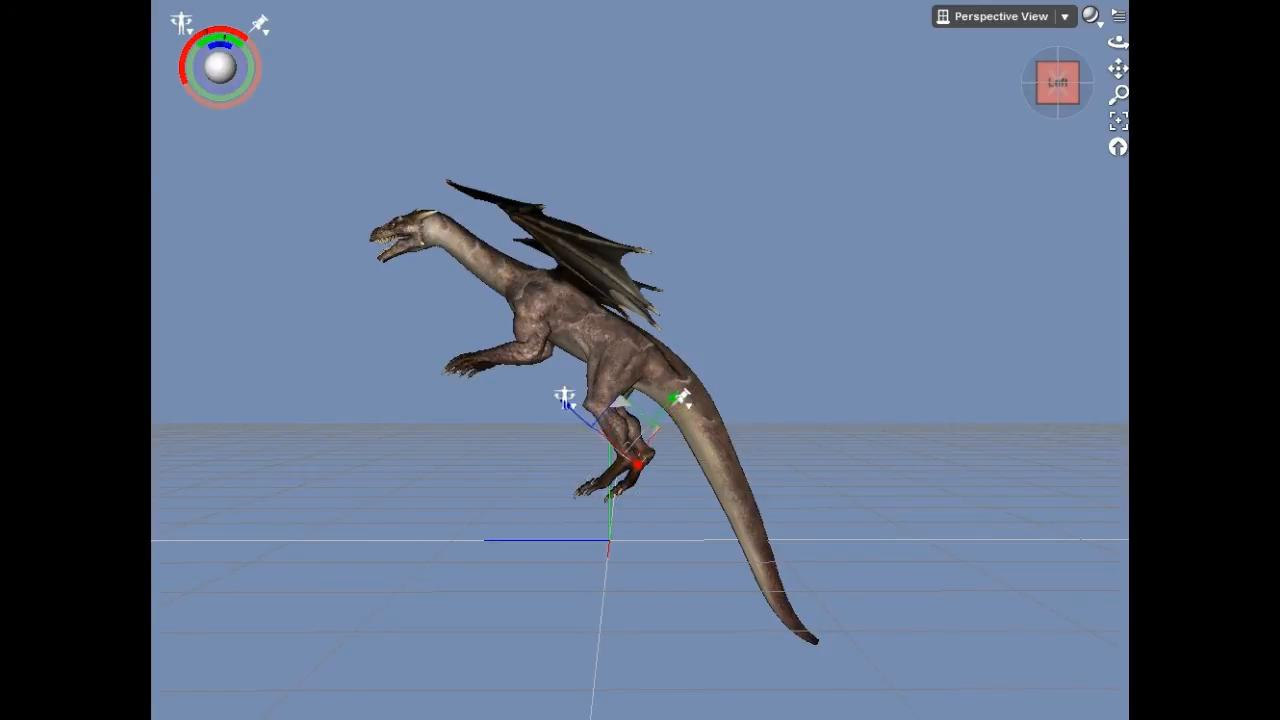
Select the whole dragon figure instead of a single leg bone and view its four-legged stance from the right.
drag(1058, 95, 1122, 88)
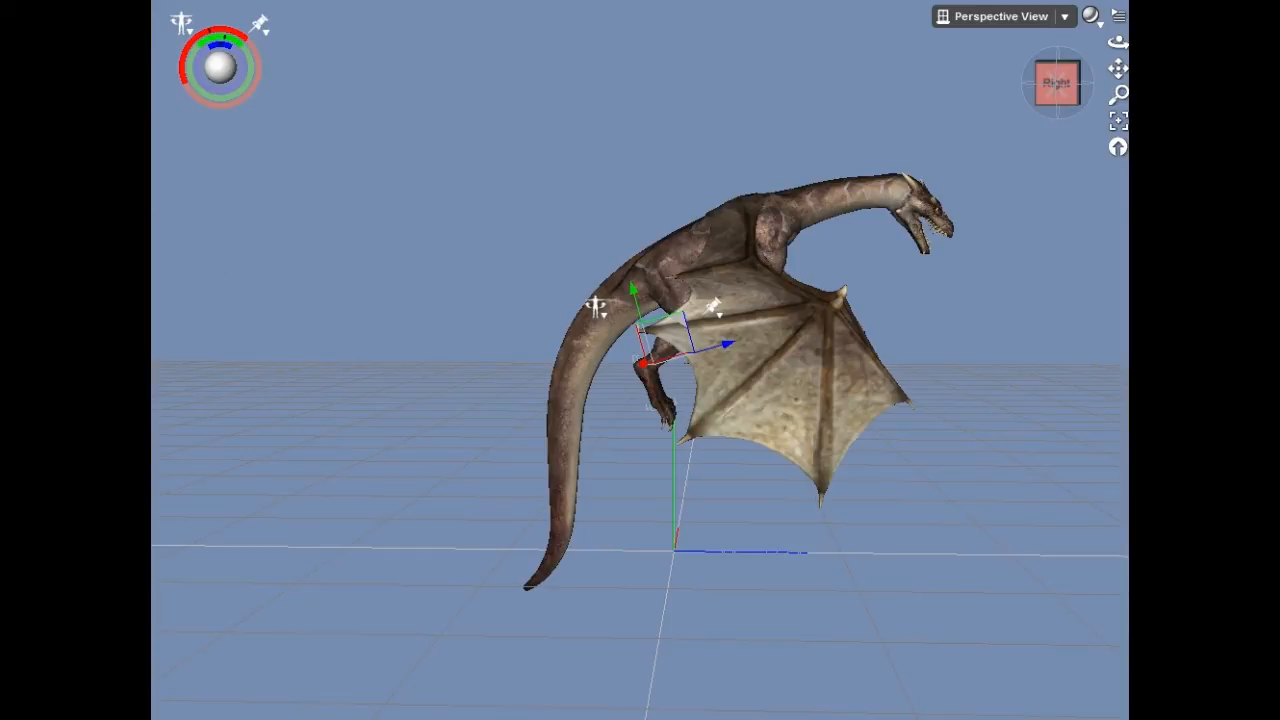
click(648, 308)
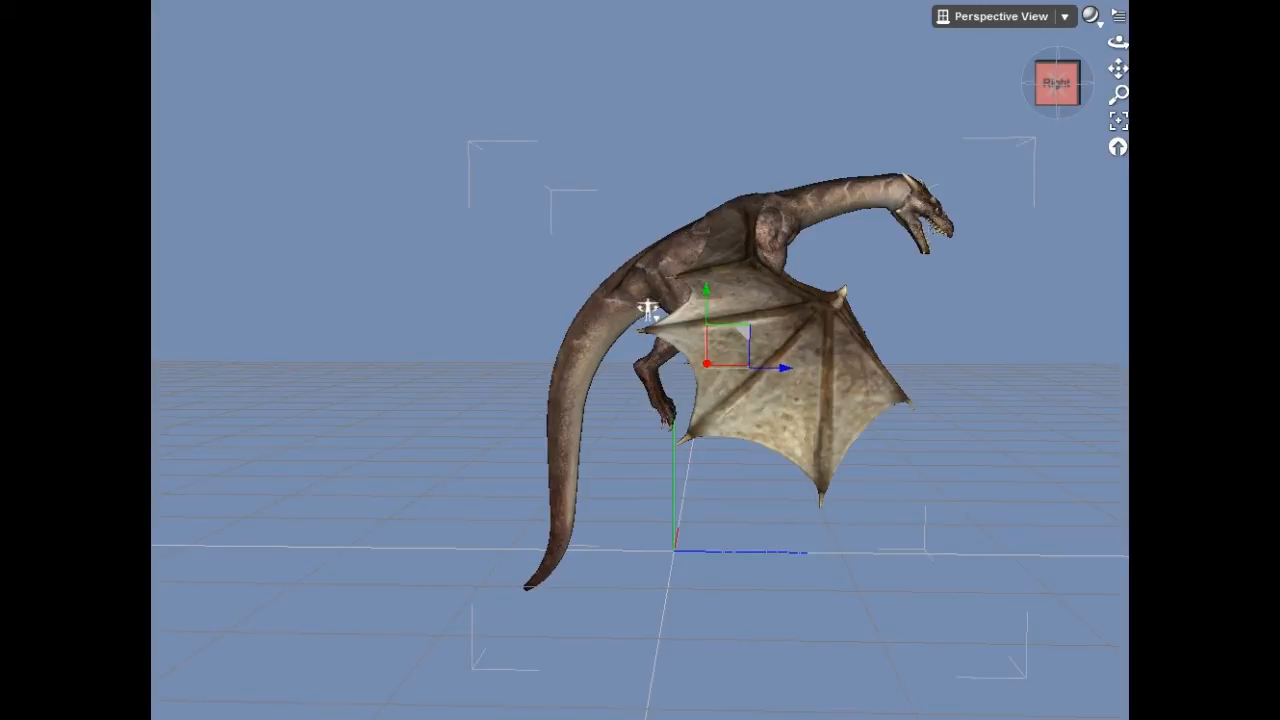
drag(1061, 90, 1028, 94)
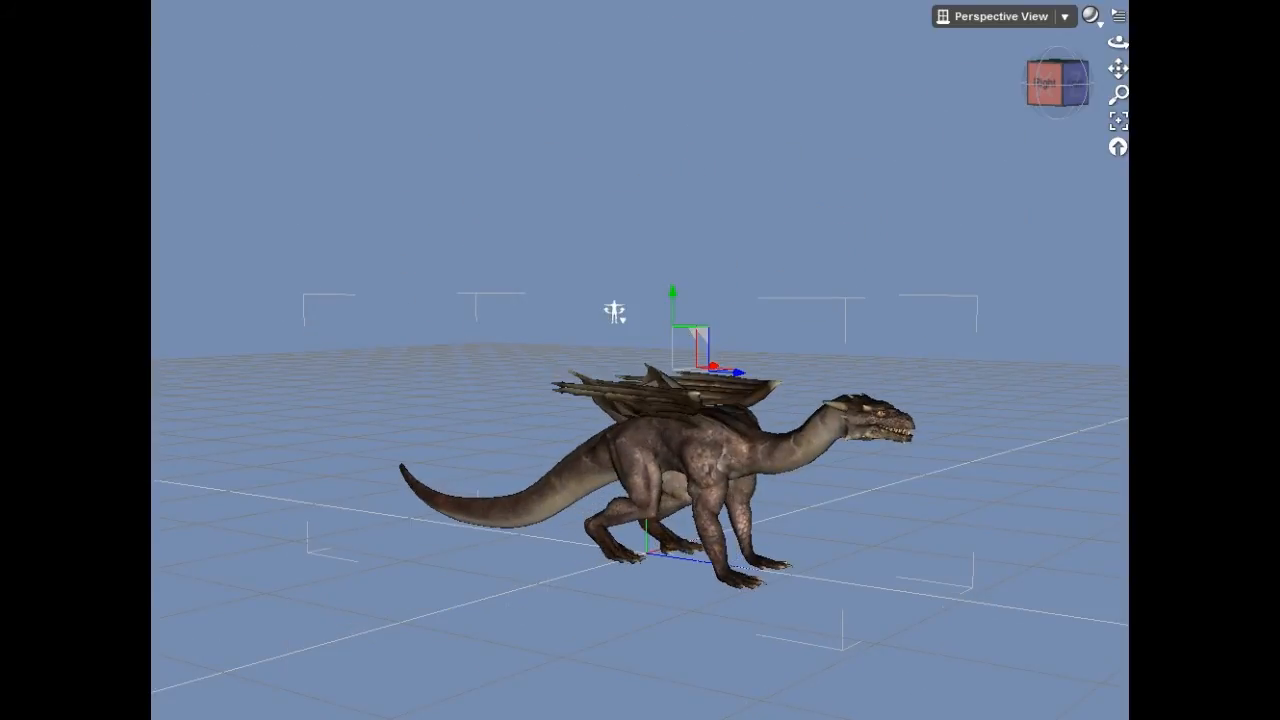
click(1043, 84)
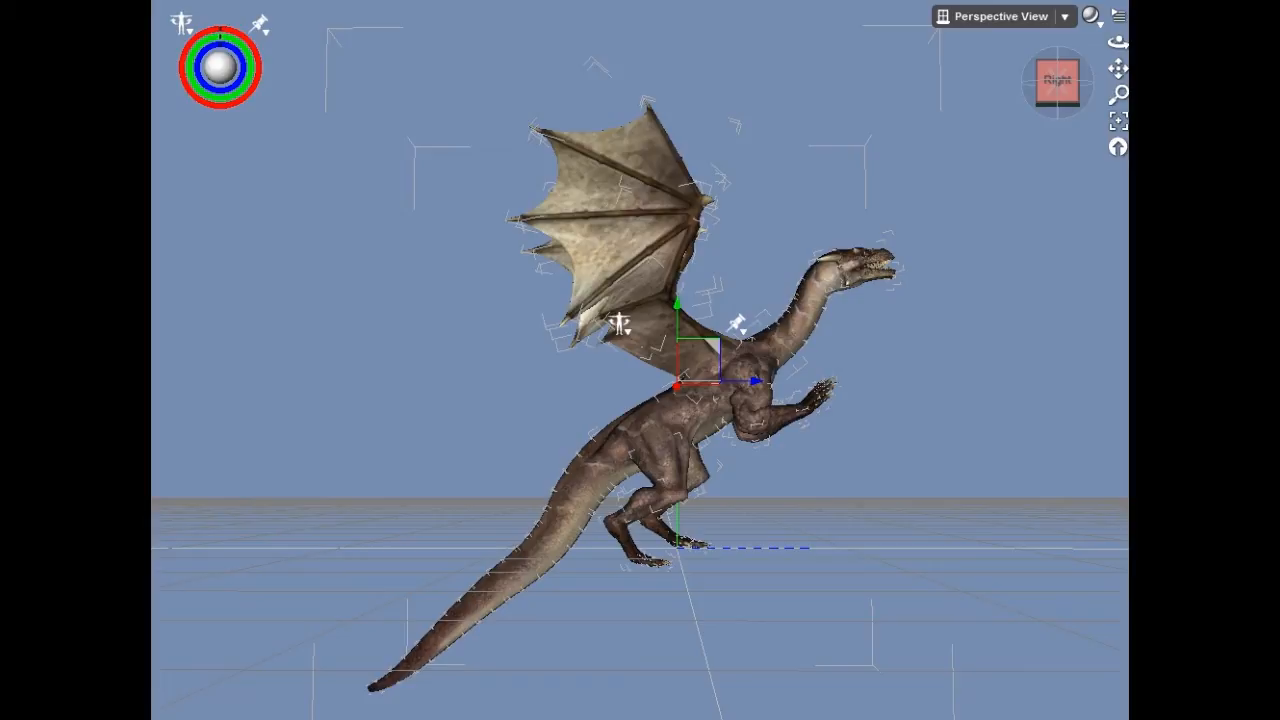
Pull the dragon's right hind foot slightly up and back in the rearing takeoff pose and adjust its lower leg.
mouse_move(1055, 88)
mouse_down()
mouse_move(1055, 68)
mouse_move(1056, 95)
mouse_up()
scroll(677, 580, up, 5)
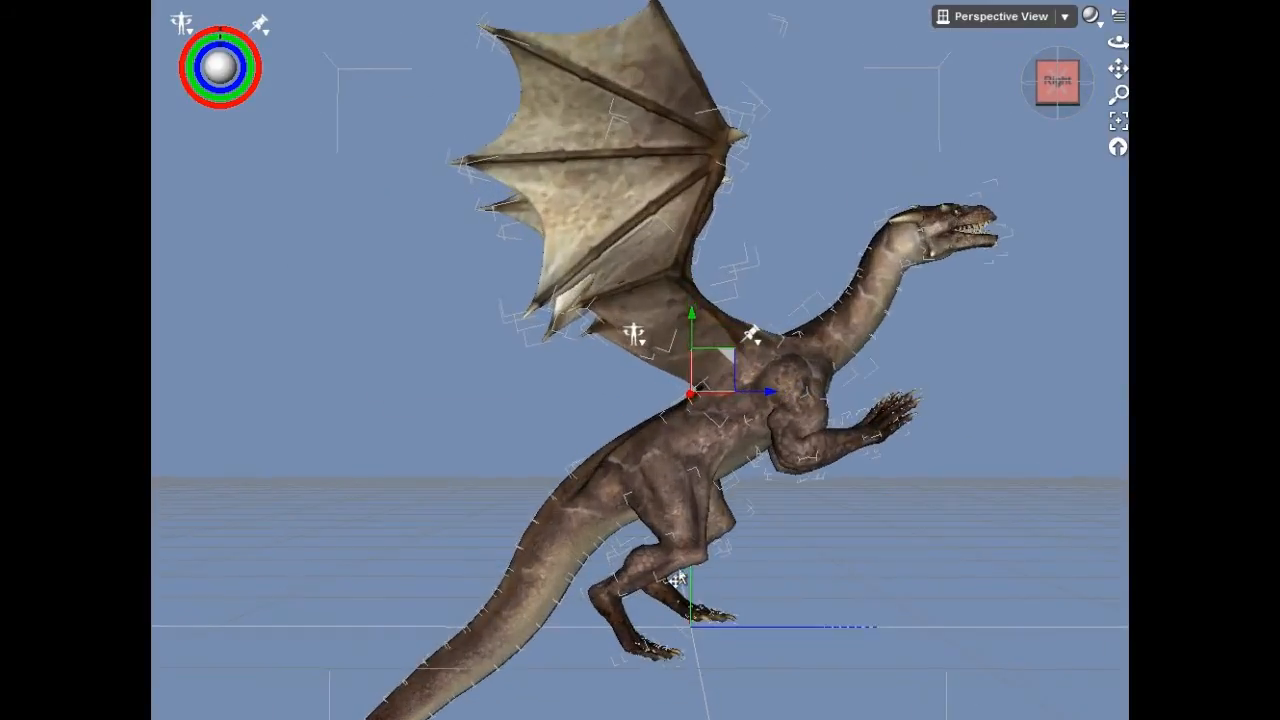
scroll(678, 578, up, 3)
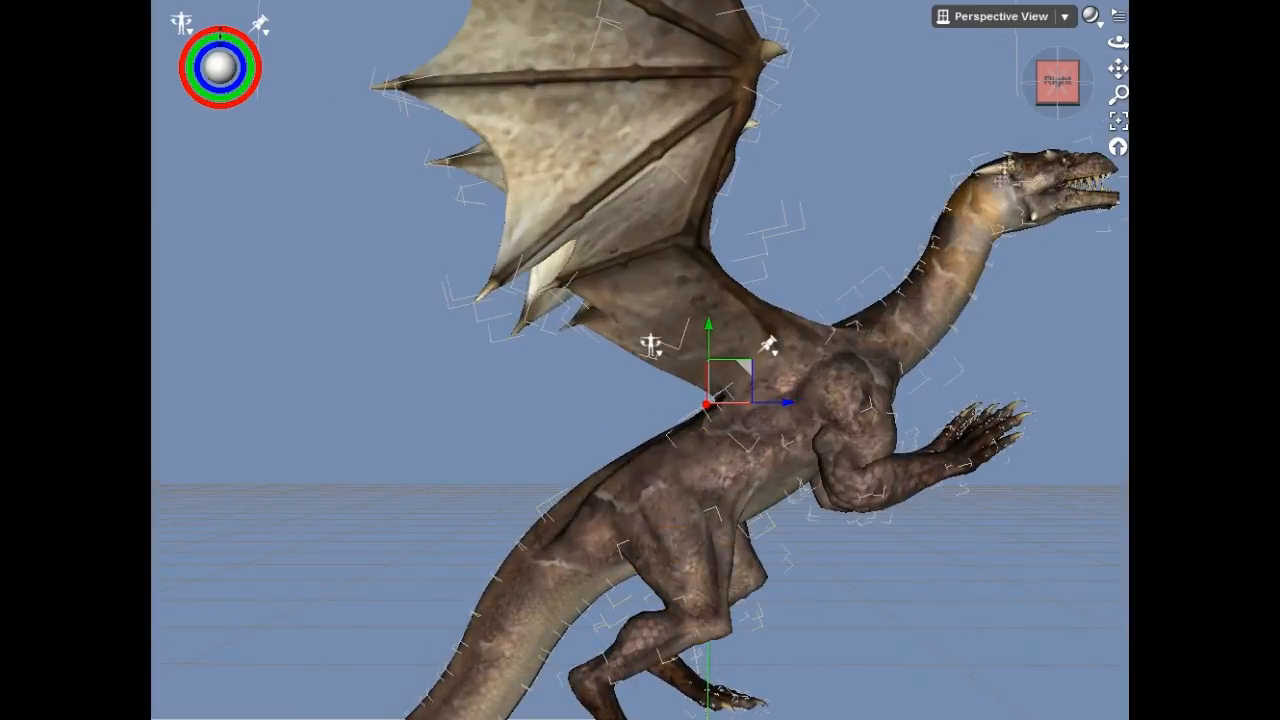
drag(1118, 69, 1118, 18)
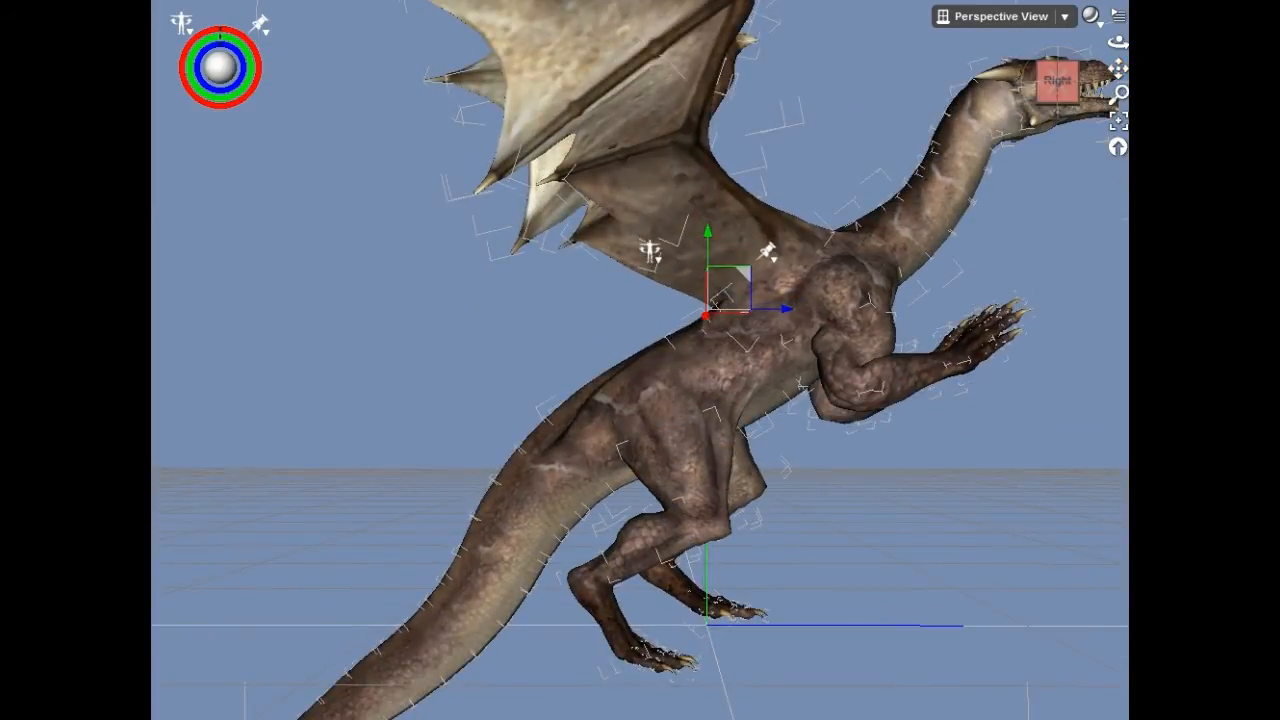
drag(1066, 84, 1060, 67)
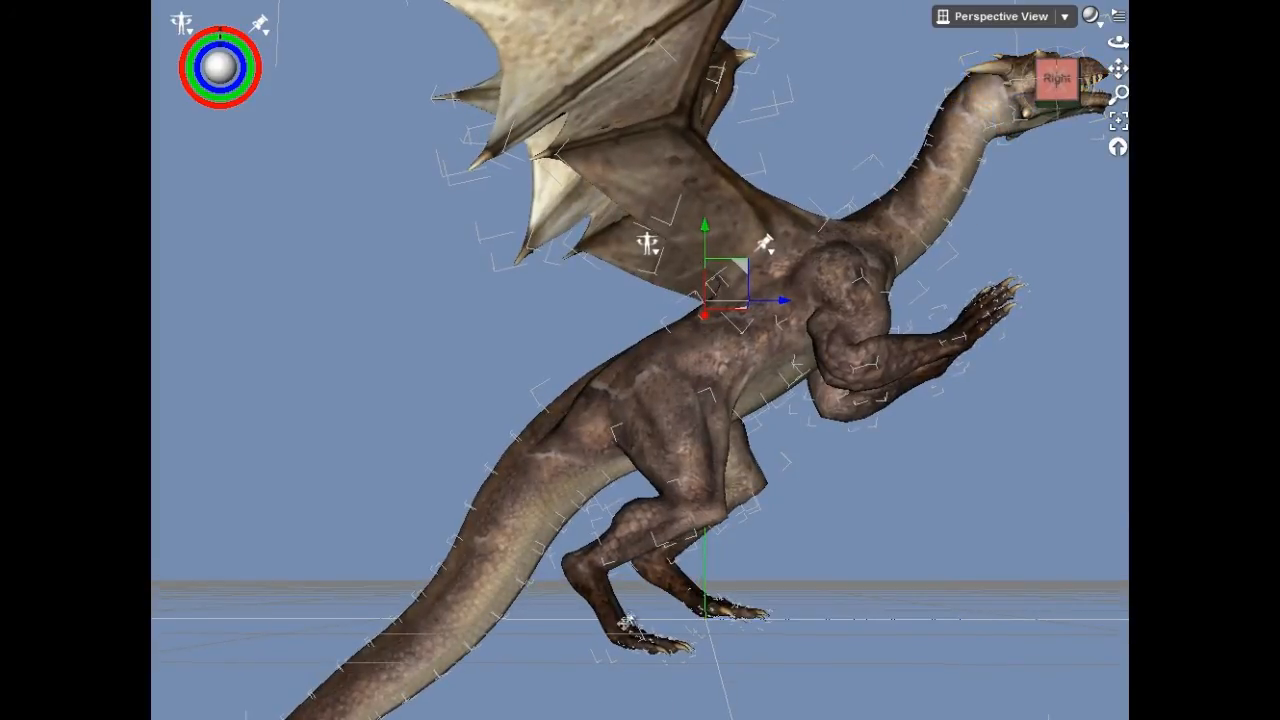
drag(618, 626, 608, 604)
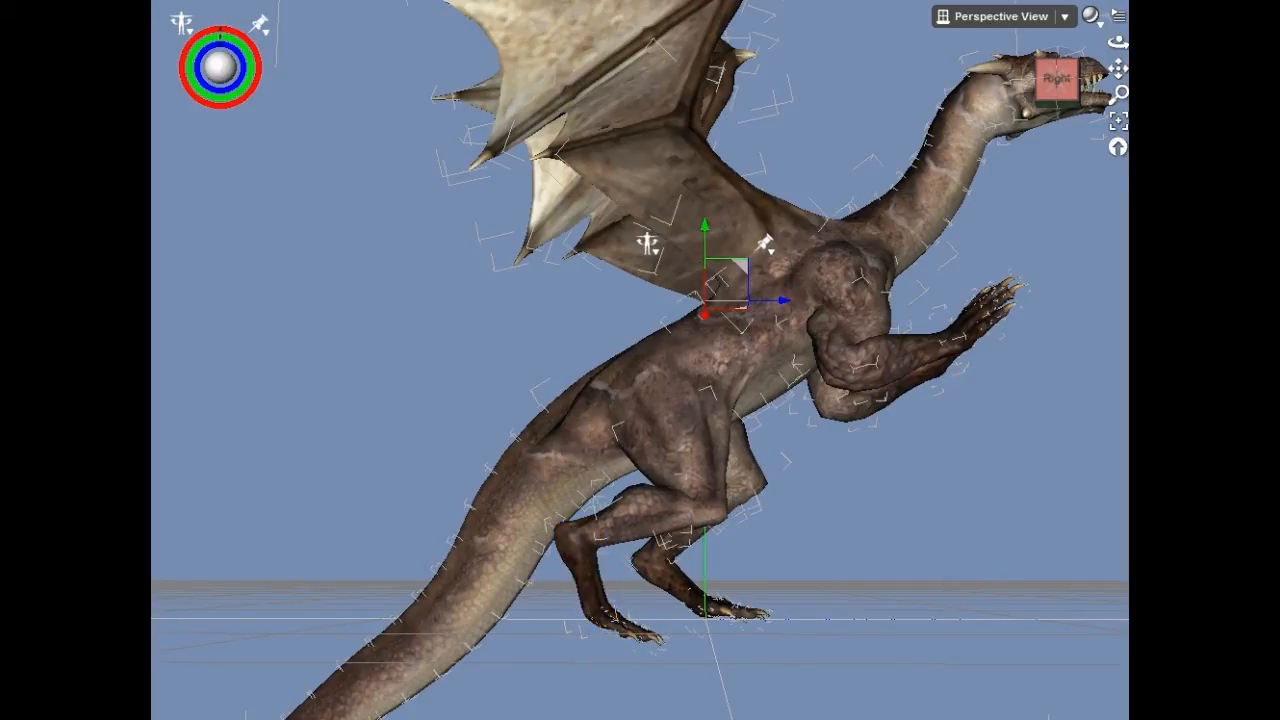
click(594, 604)
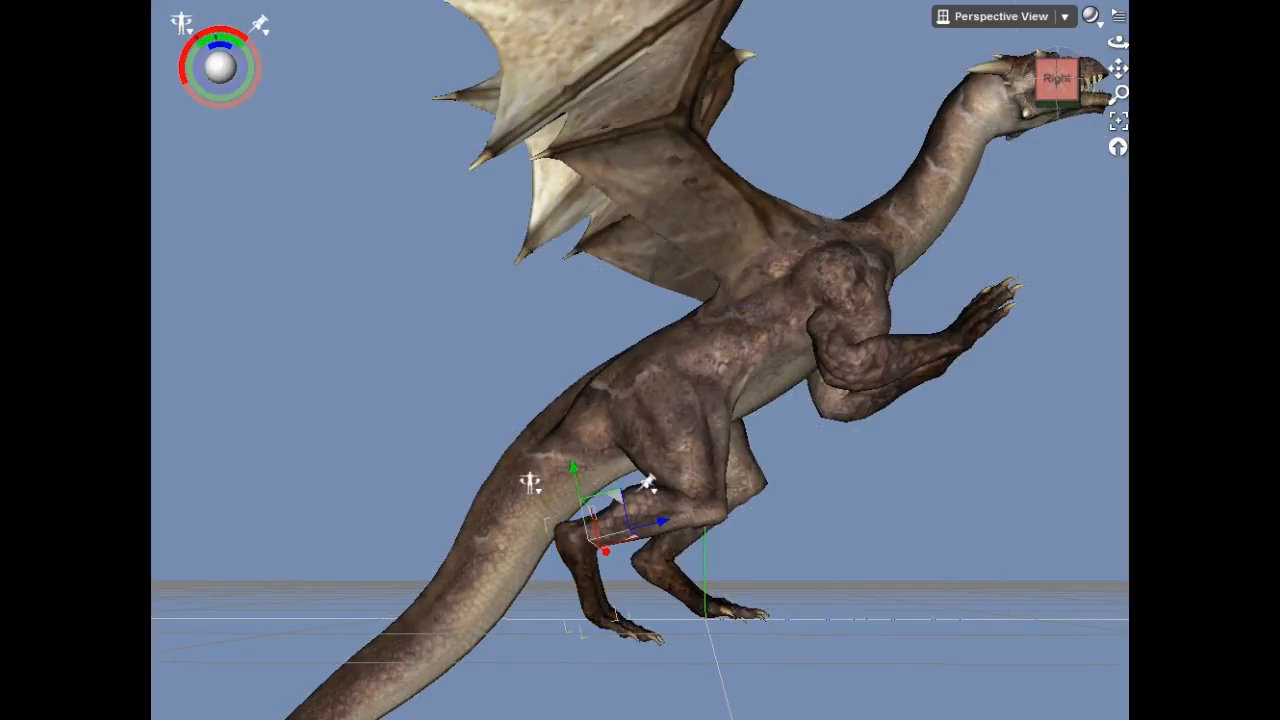
drag(614, 494, 605, 489)
Select the whole dragon and review its takeoff and flight from the right, checking the wing, leg and body motion at successive moments.
drag(1058, 93, 1058, 110)
scroll(820, 226, down, 10)
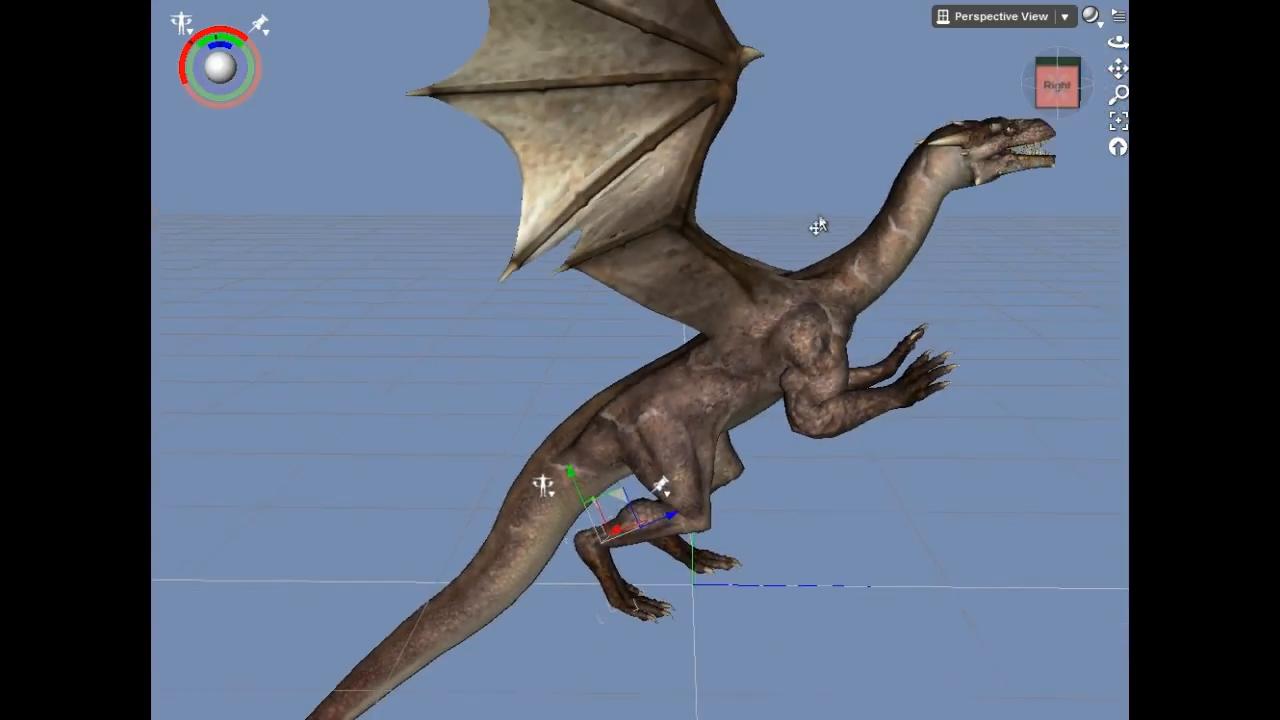
scroll(811, 210, down, 2)
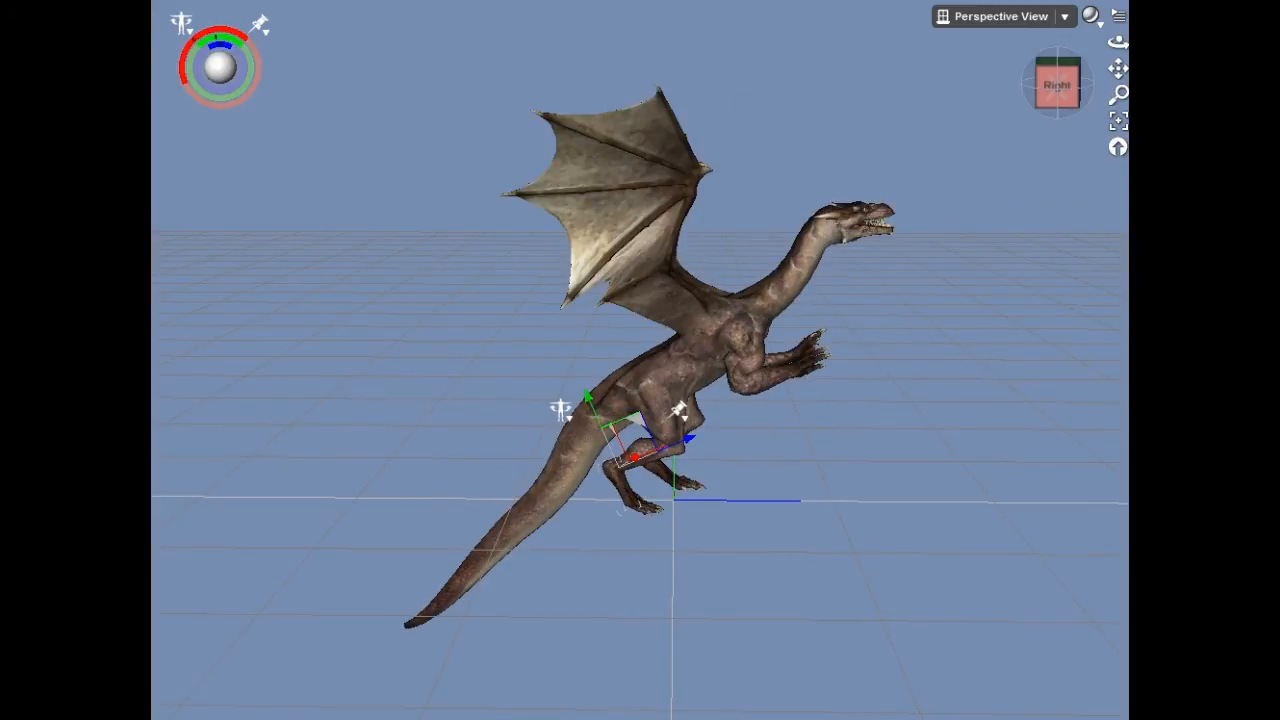
click(647, 266)
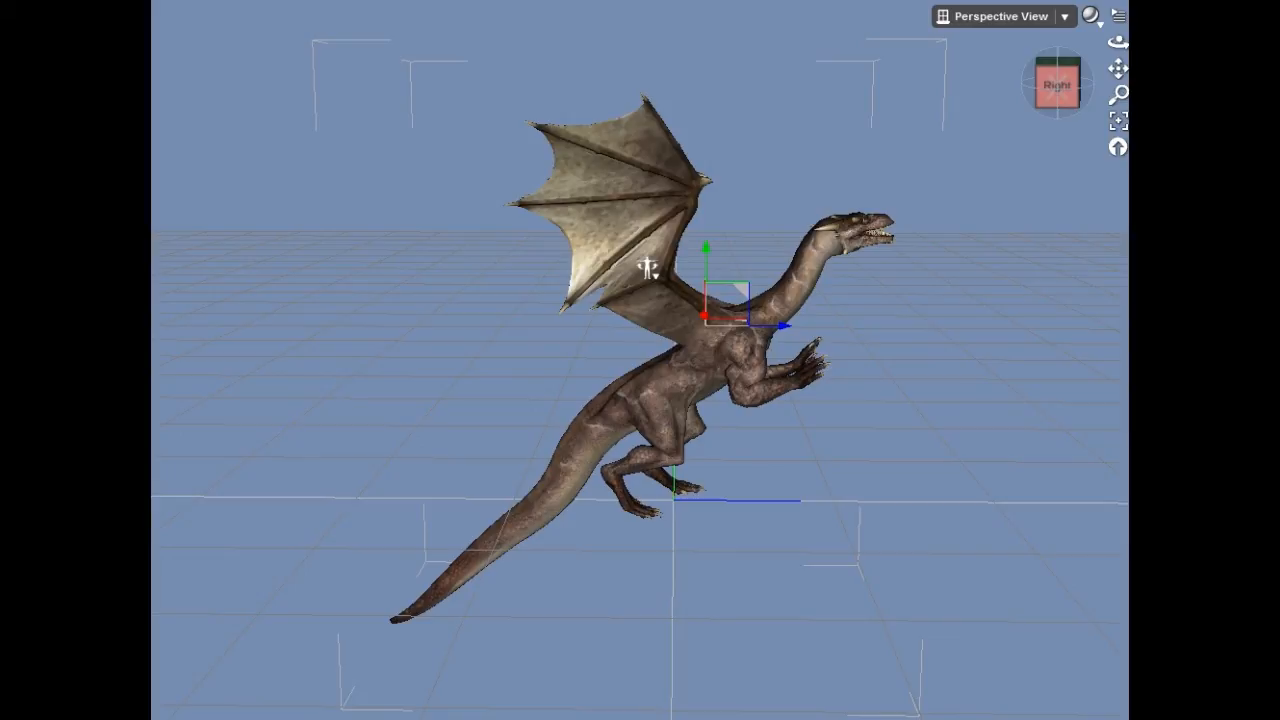
drag(1051, 100, 1044, 71)
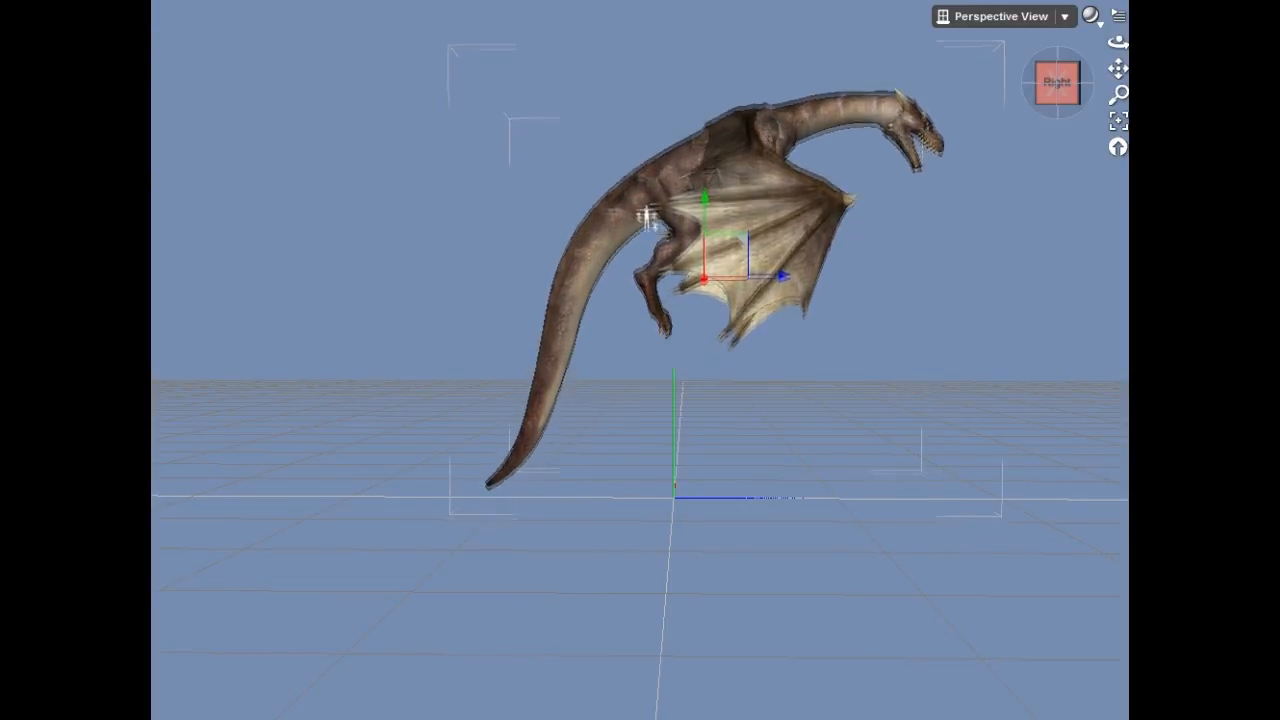
scroll(831, 391, down, 3)
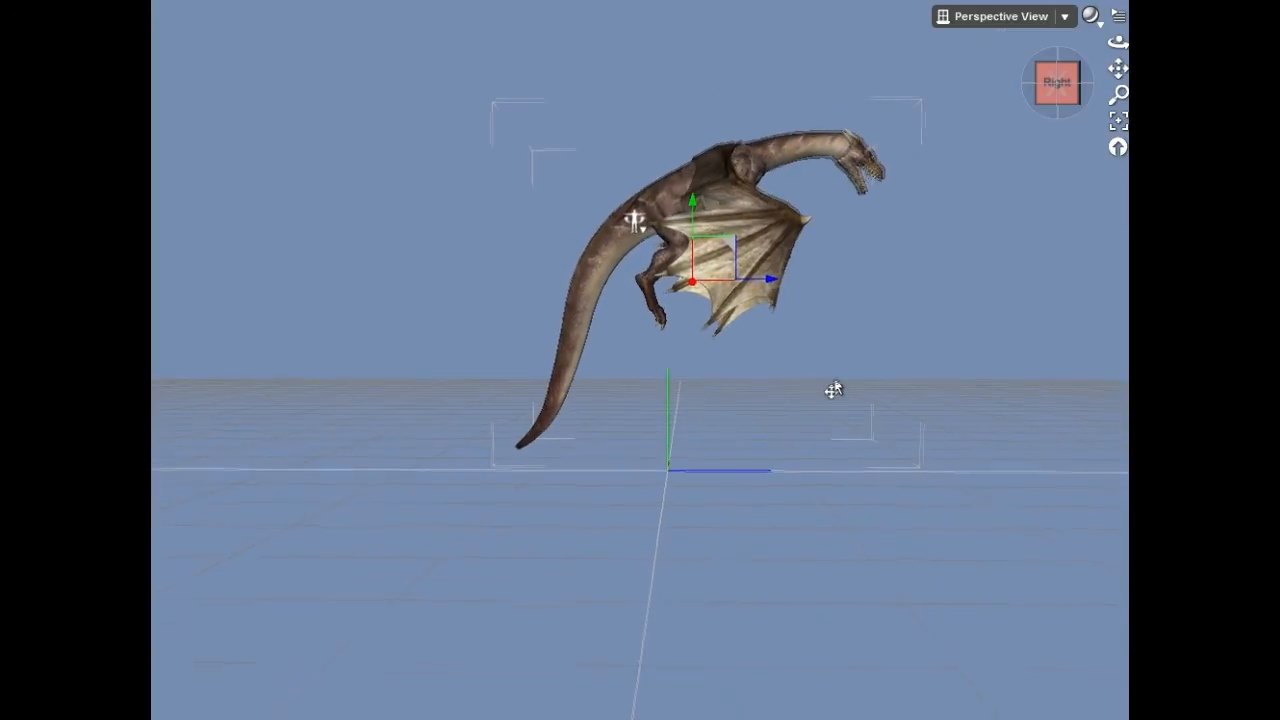
drag(1120, 73, 1120, 98)
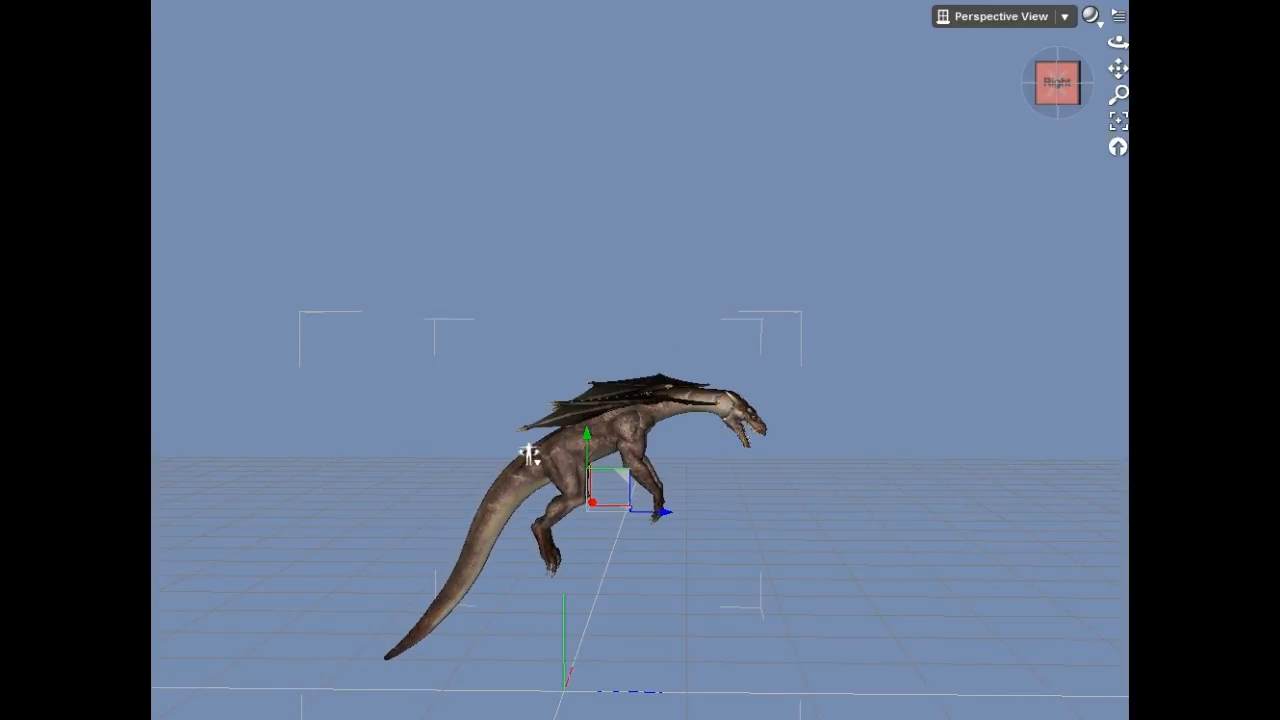
drag(530, 452, 632, 297)
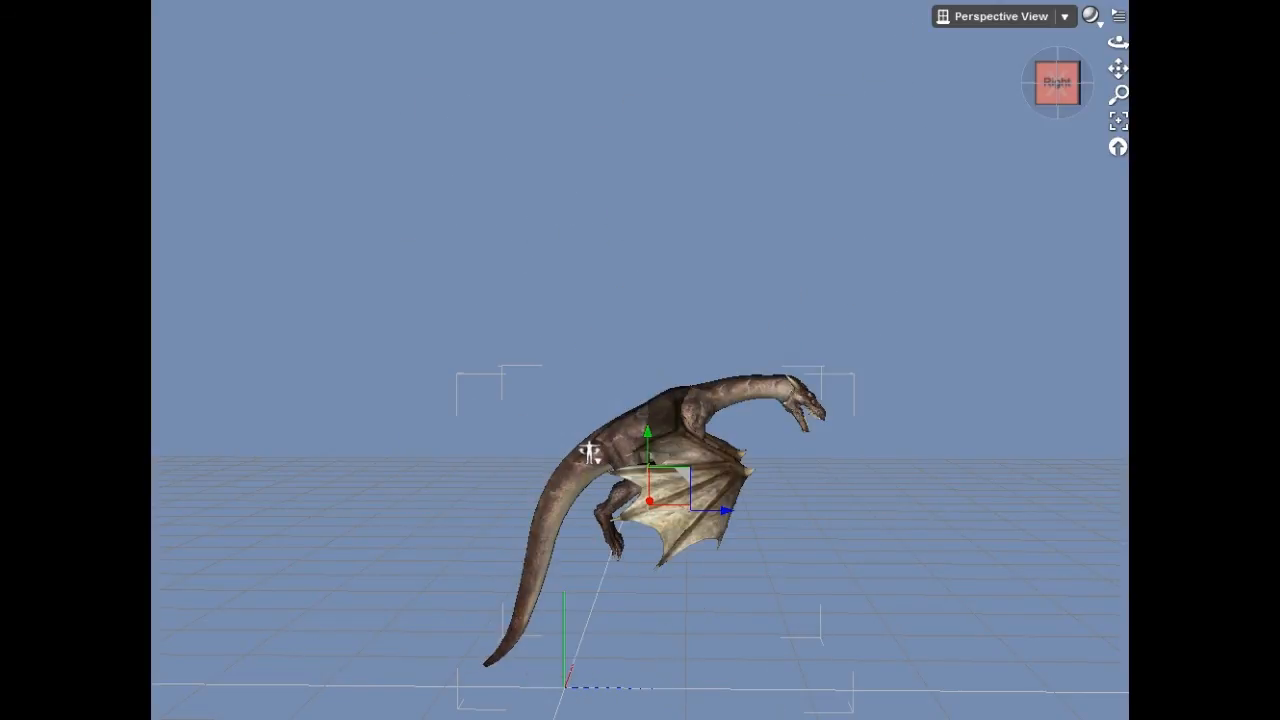
drag(593, 453, 682, 297)
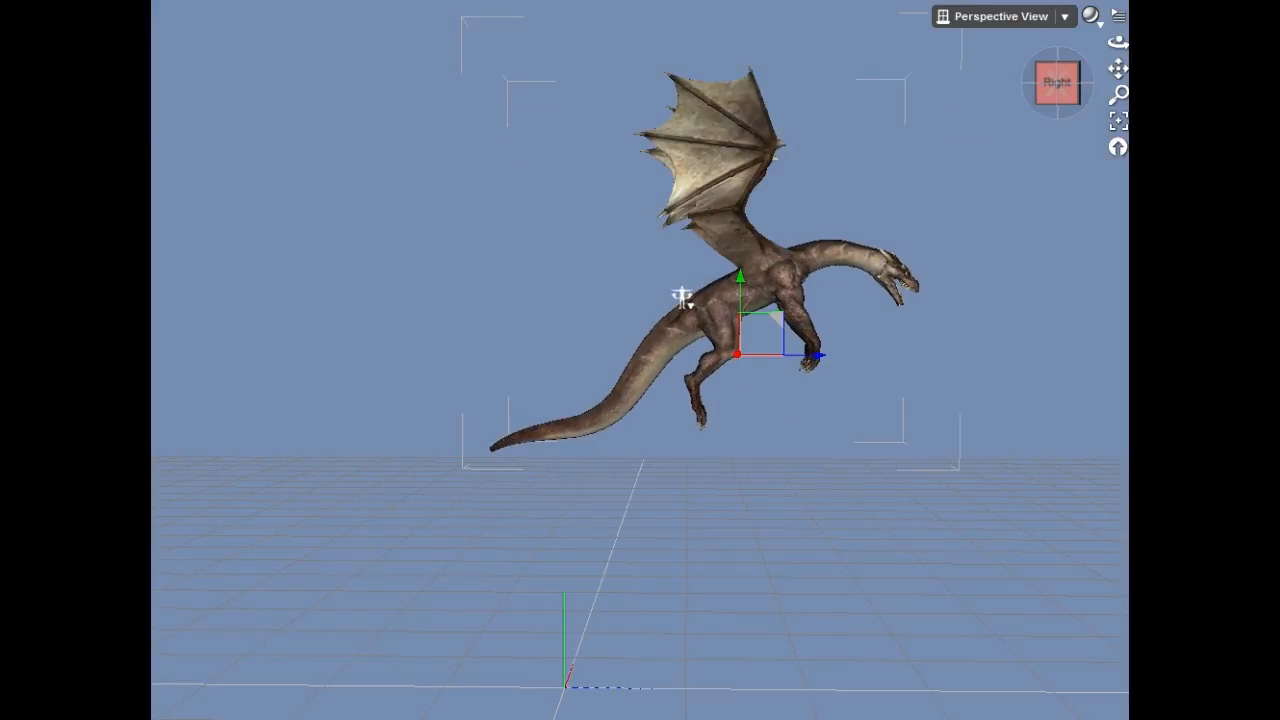
drag(681, 297, 538, 490)
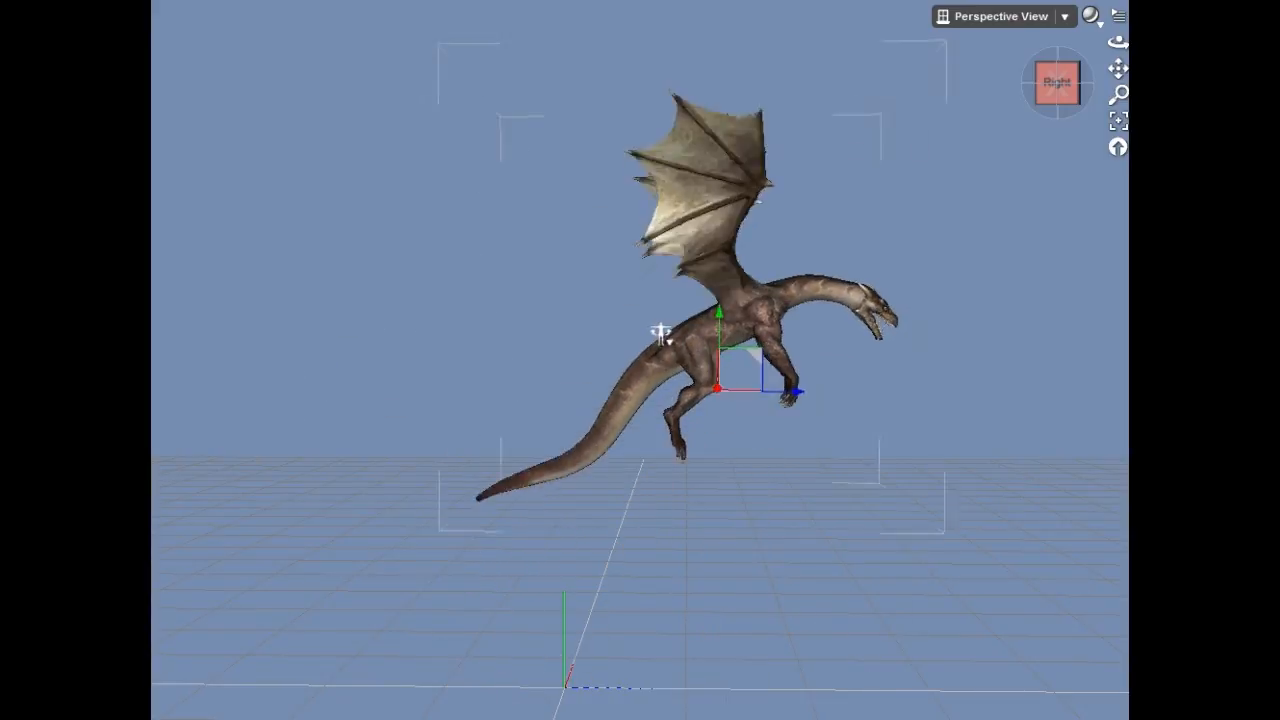